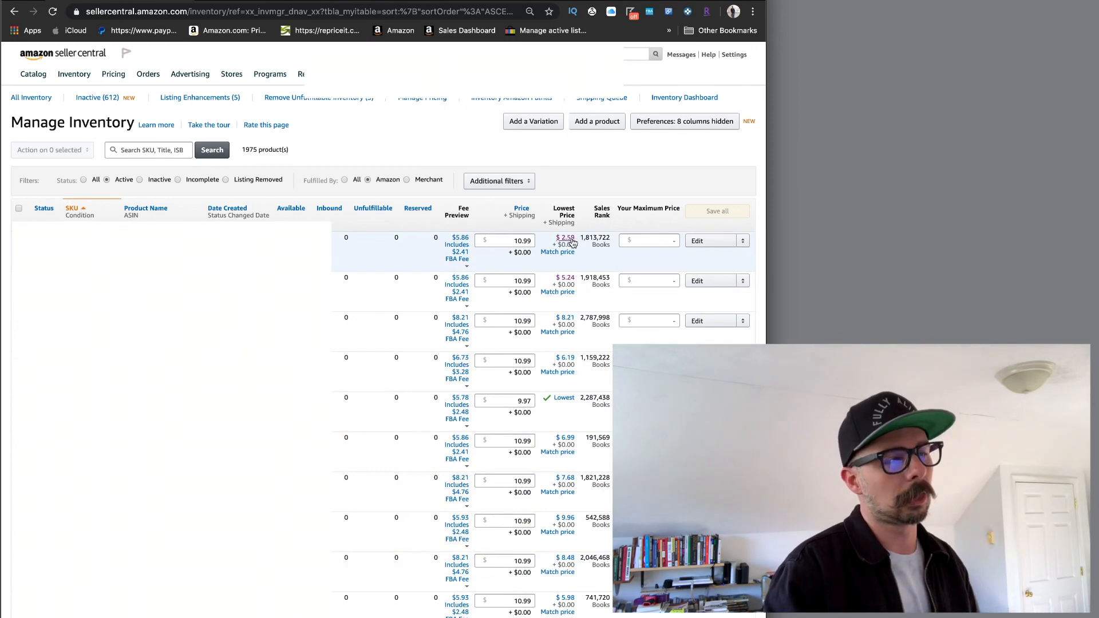
Examine the listing prices, lowest prices, sales ranks and fee previews down the Manage Inventory list
mouse_move(542, 225)
mouse_down()
mouse_move(604, 467)
mouse_move(601, 344)
mouse_move(547, 233)
mouse_up()
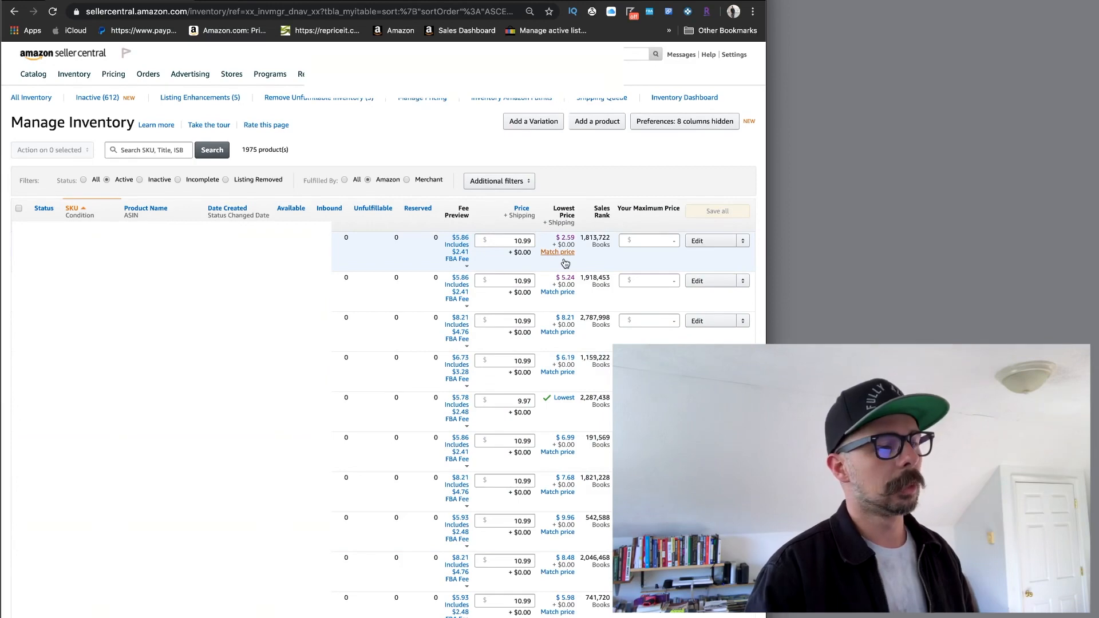
scroll(565, 263, up, 10)
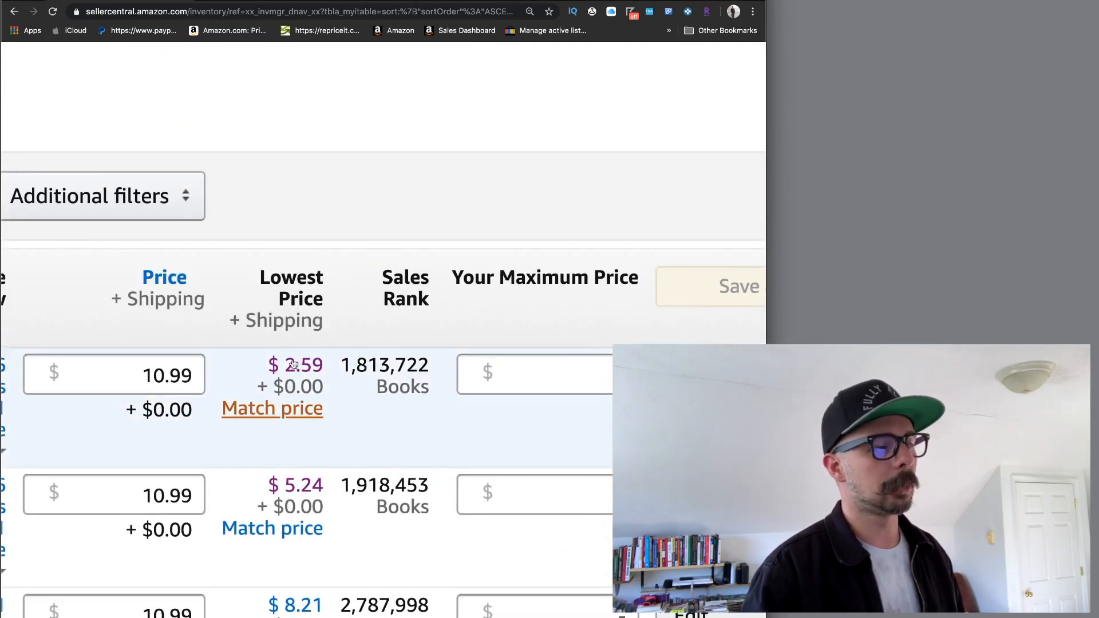
scroll(351, 373, left, 5)
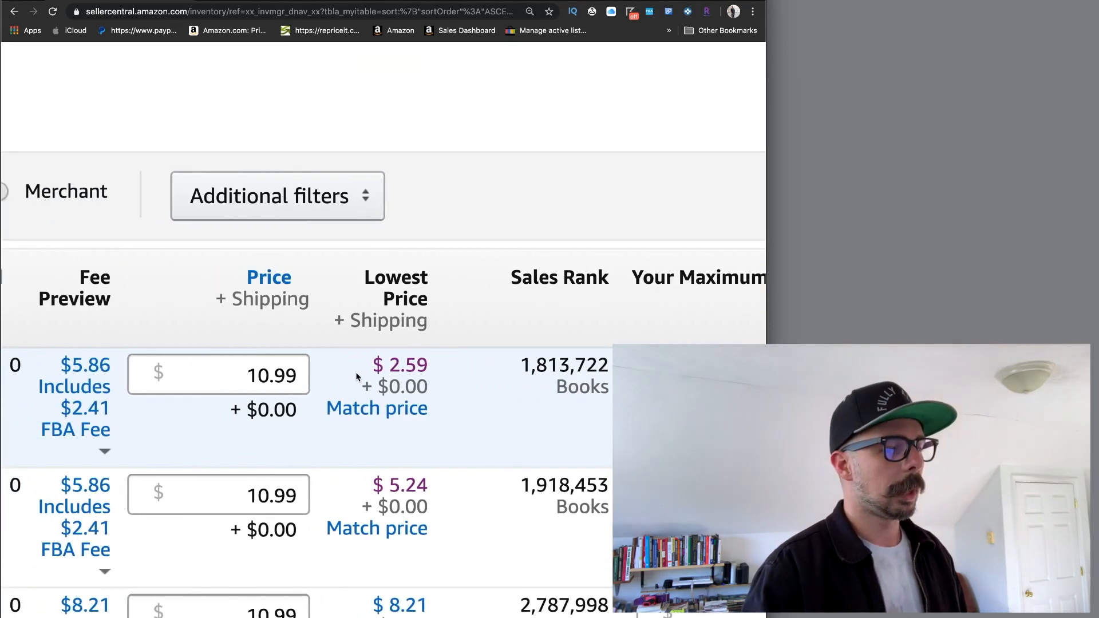
scroll(356, 377, left, 2)
scroll(357, 377, down, 3)
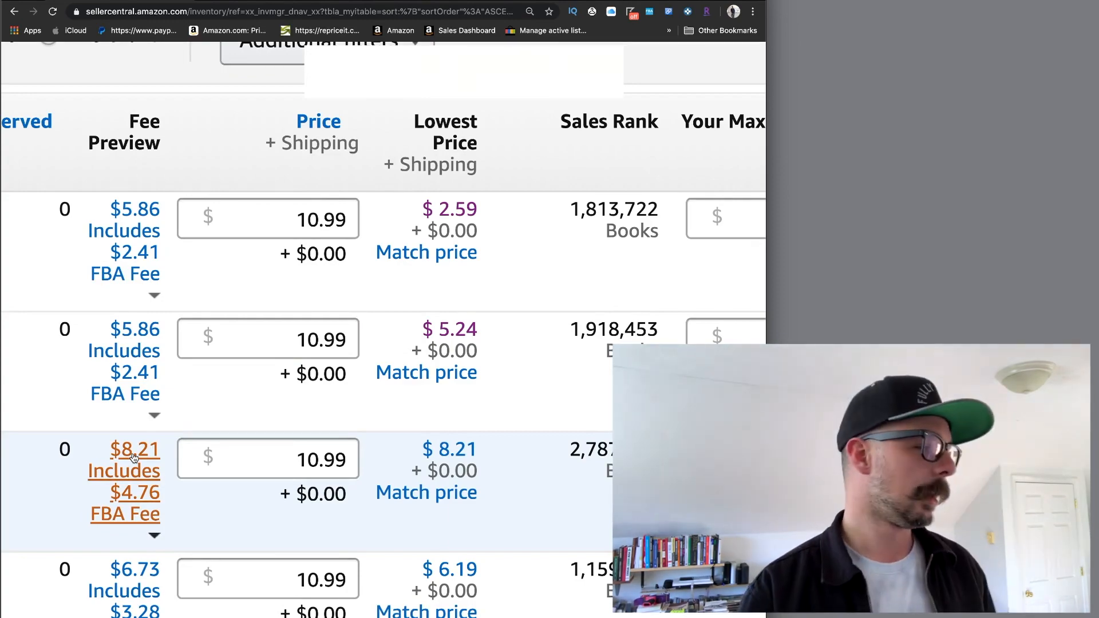
scroll(306, 552, down, 6)
scroll(306, 552, down, 12)
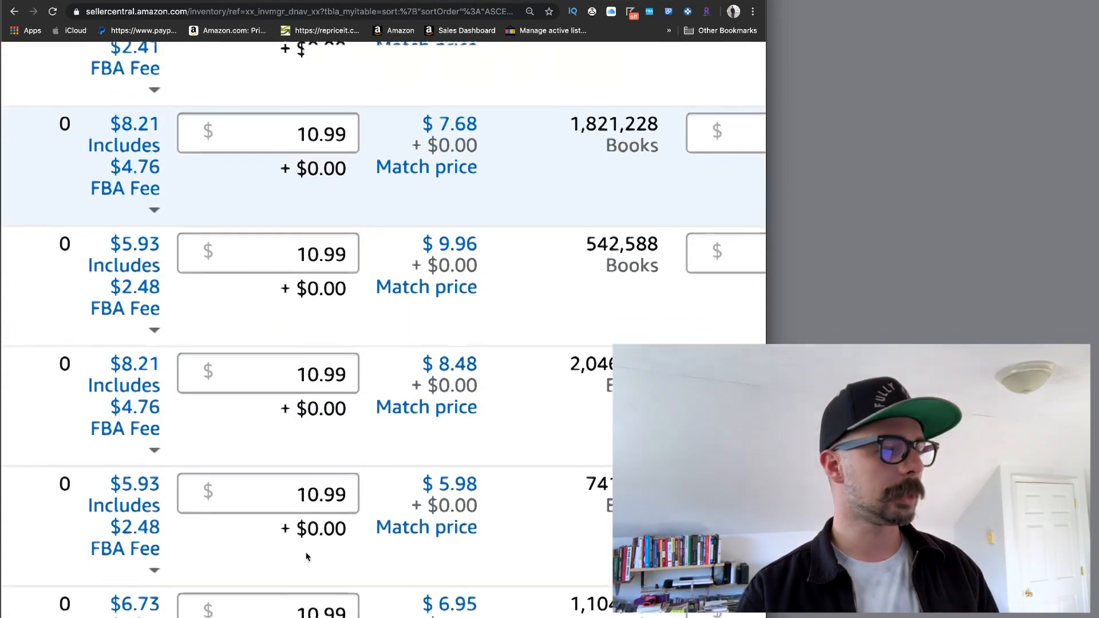
scroll(305, 552, down, 1)
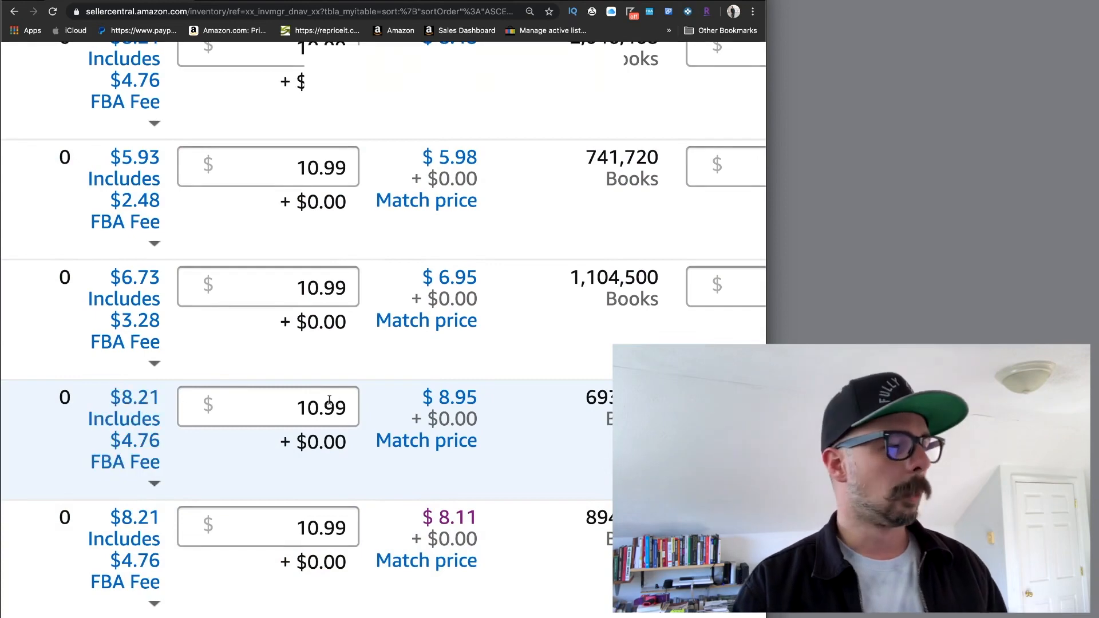
Match the price of the book with sales rank 693,032 to the lowest price of $8.95 and save that listing
click(459, 448)
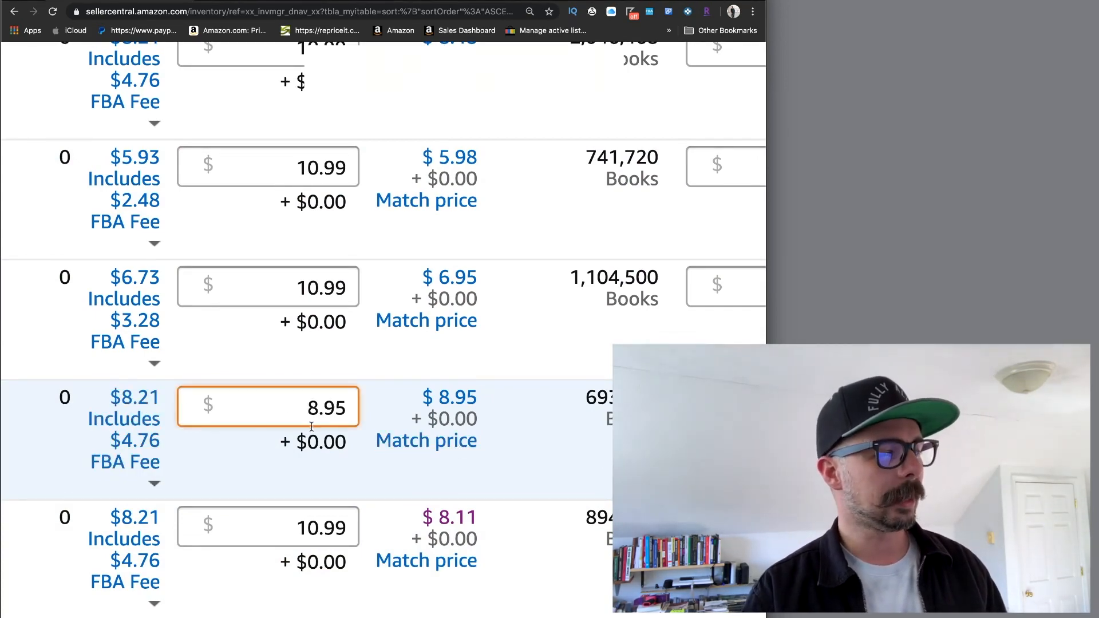
scroll(515, 457, right, 5)
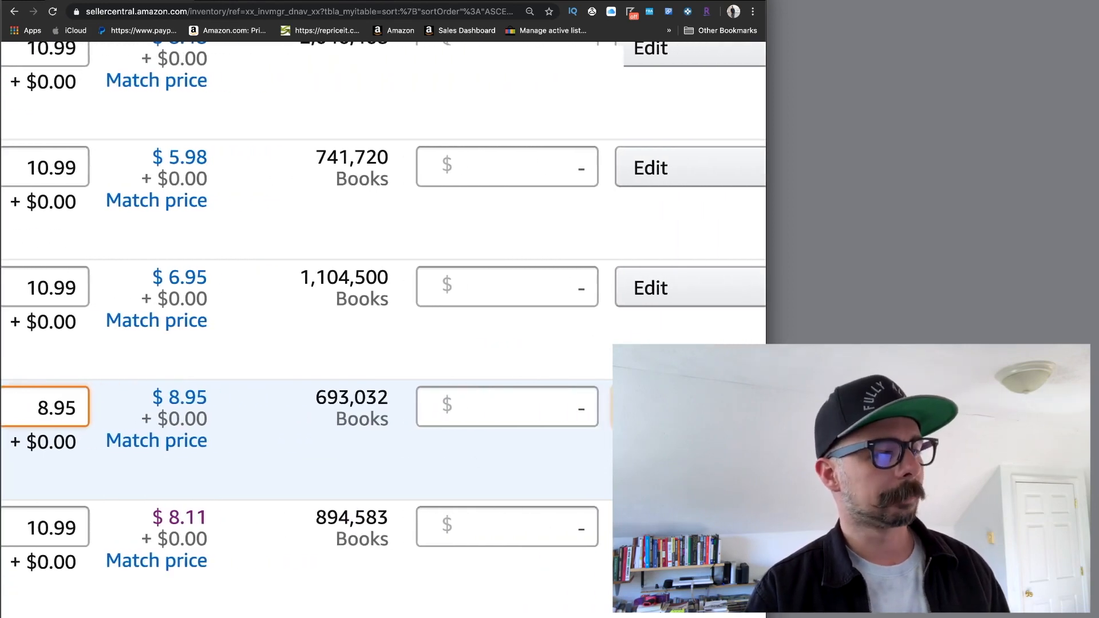
click(676, 407)
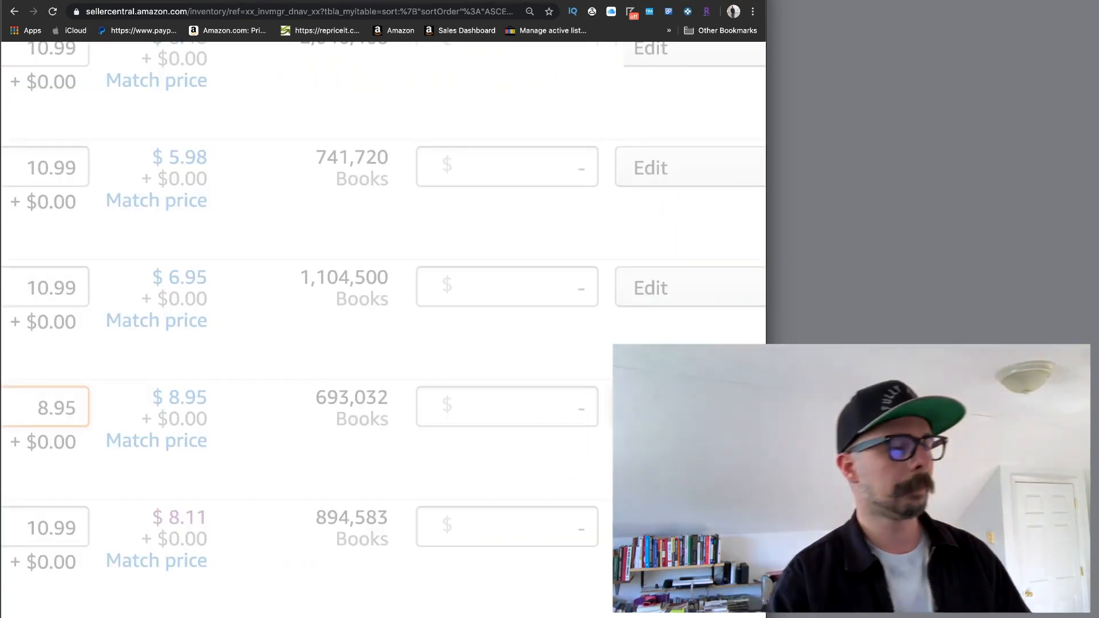
scroll(380, 441, left, 4)
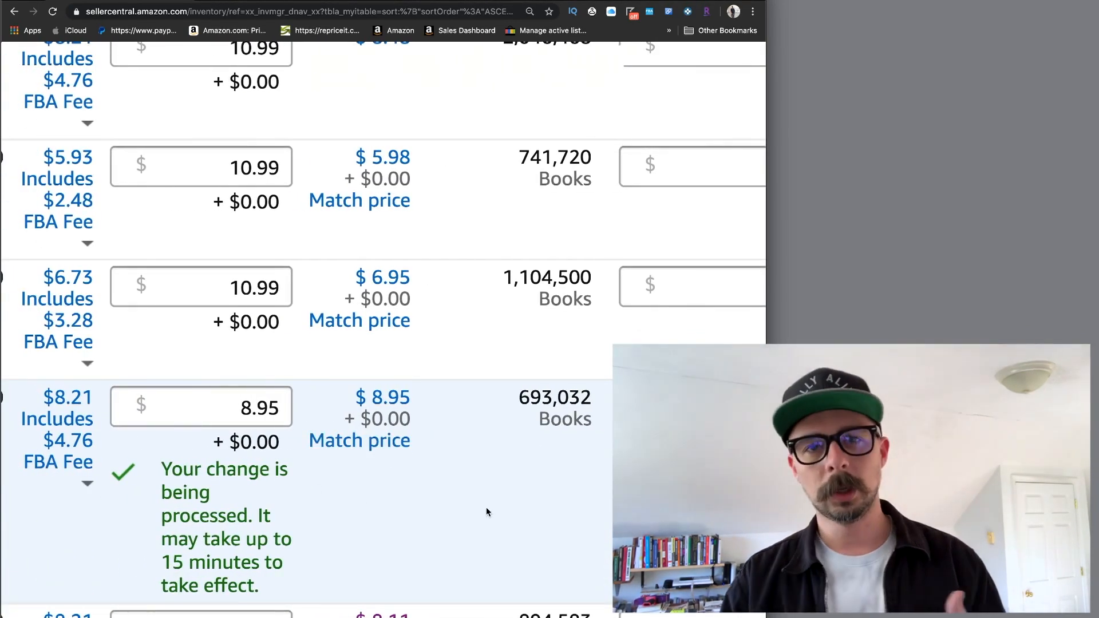
Sort the inventory list by price from highest to lowest
key(super+0)
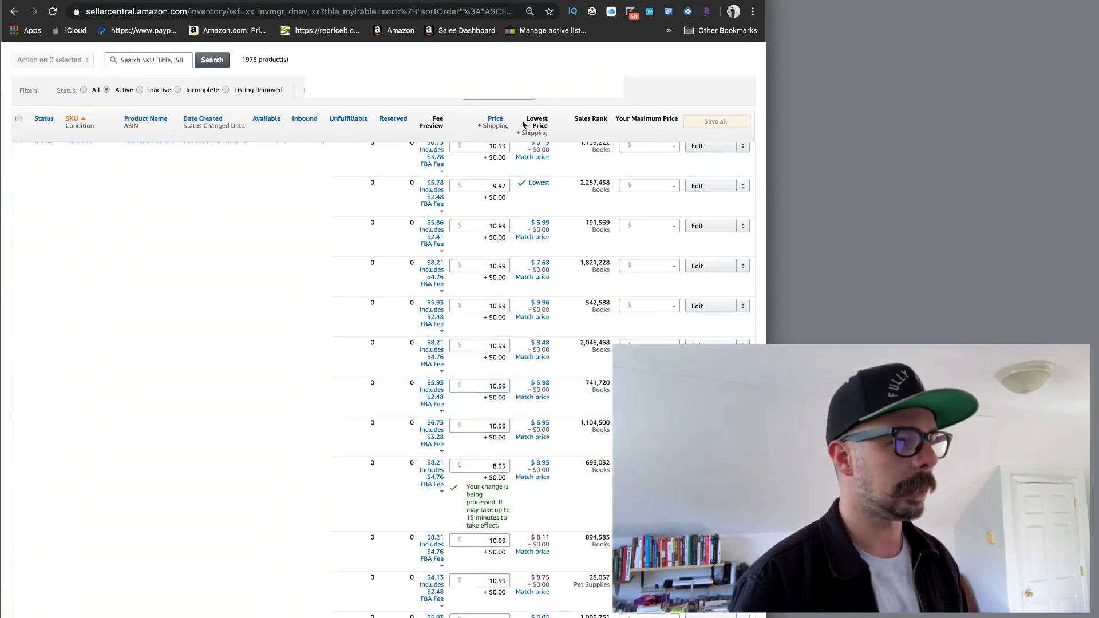
click(495, 119)
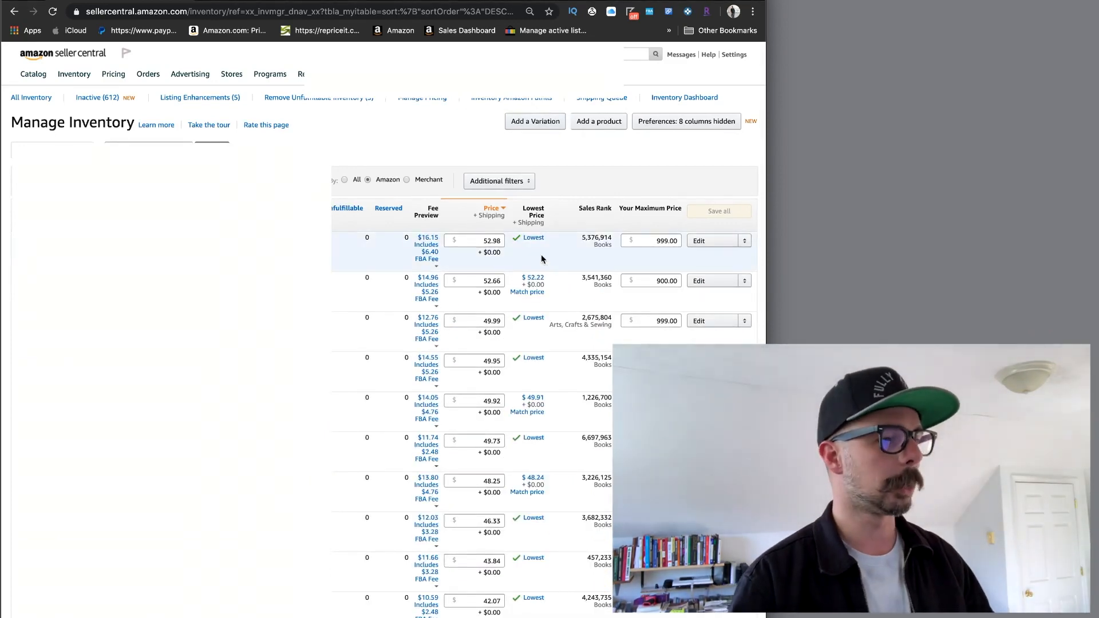
Match the three highest-priced listings that are not lowest to their lowest prices of $52.22, $49.91 and $48.24
scroll(521, 254, up, 5)
scroll(506, 266, left, 2)
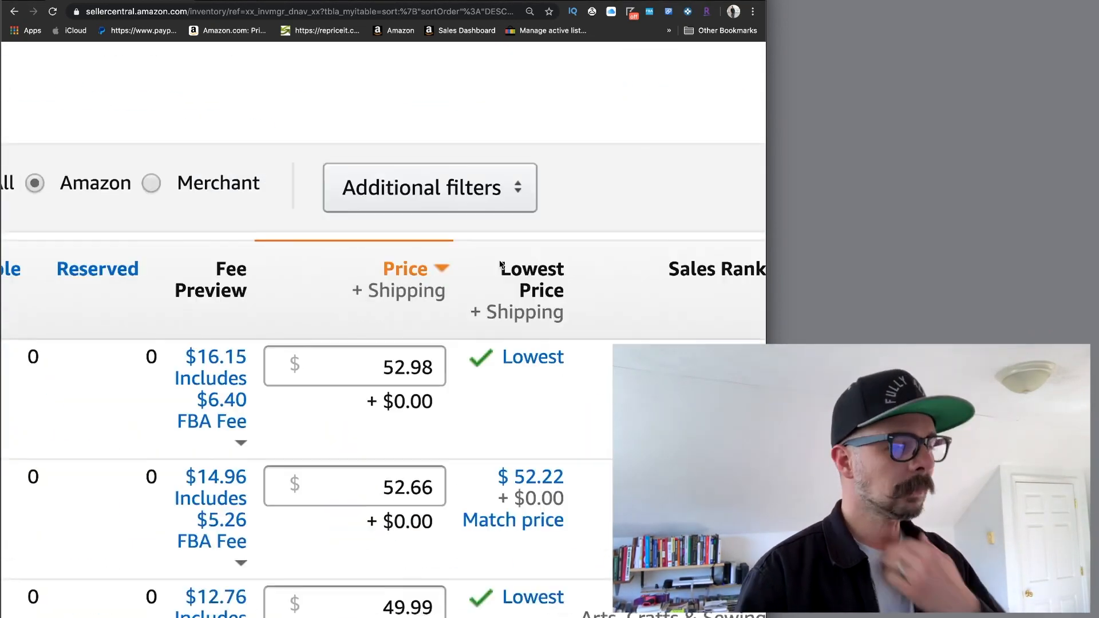
scroll(500, 264, down, 2)
scroll(501, 265, down, 2)
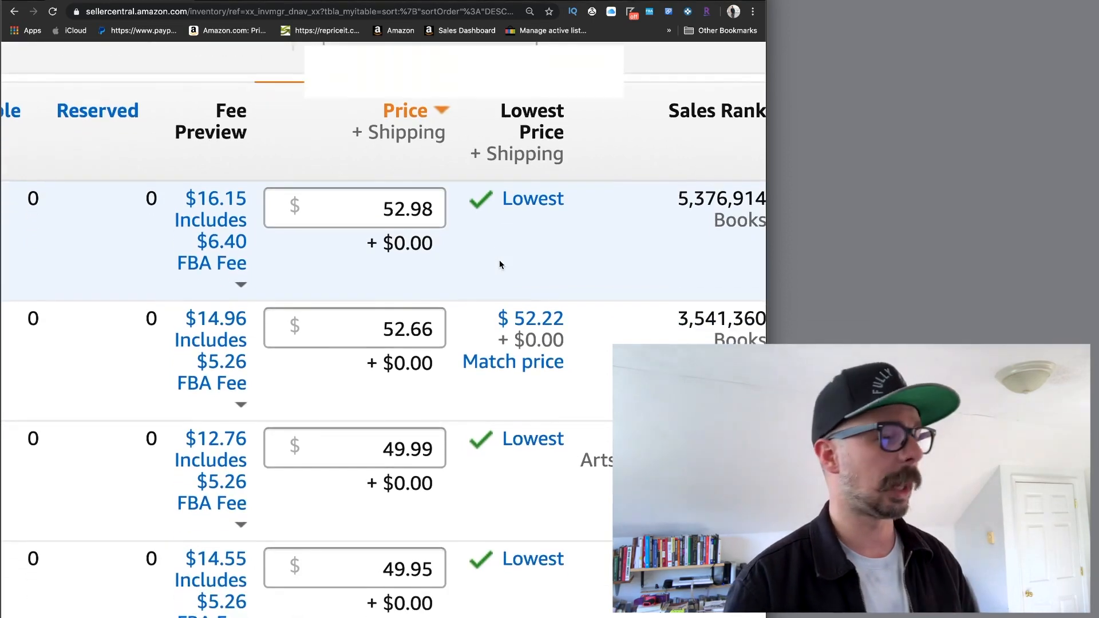
scroll(500, 265, right, 1)
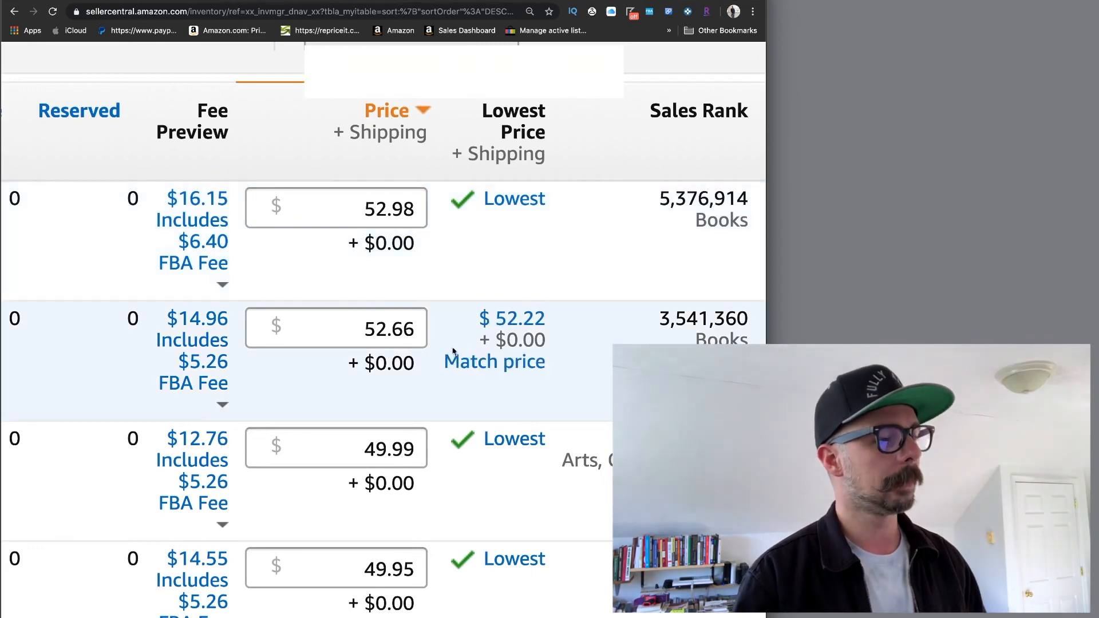
click(513, 365)
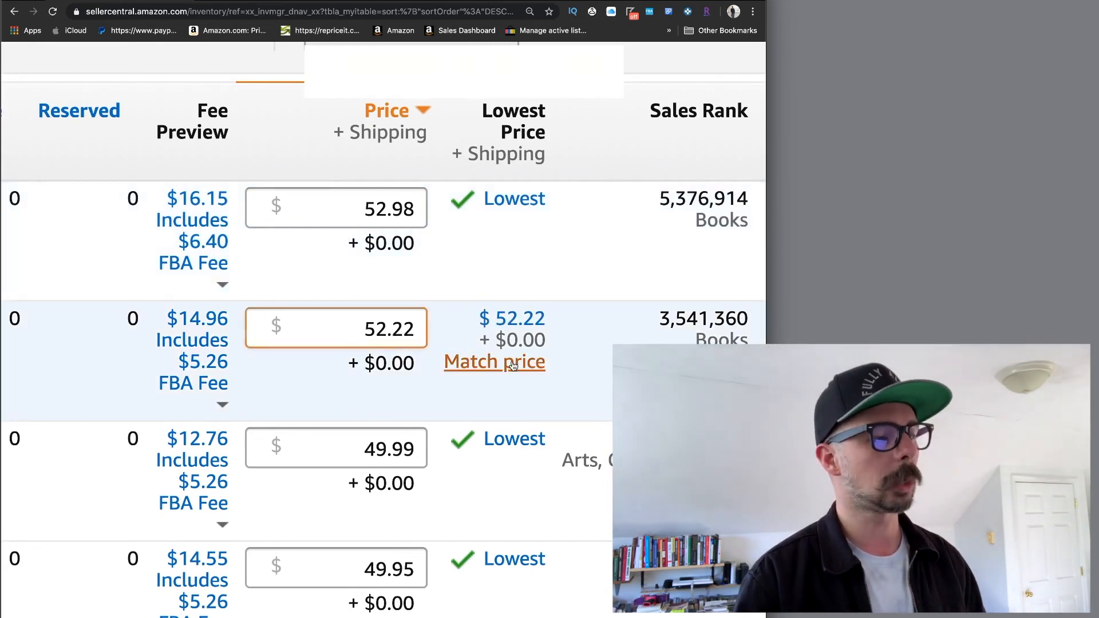
scroll(540, 367, down, 3)
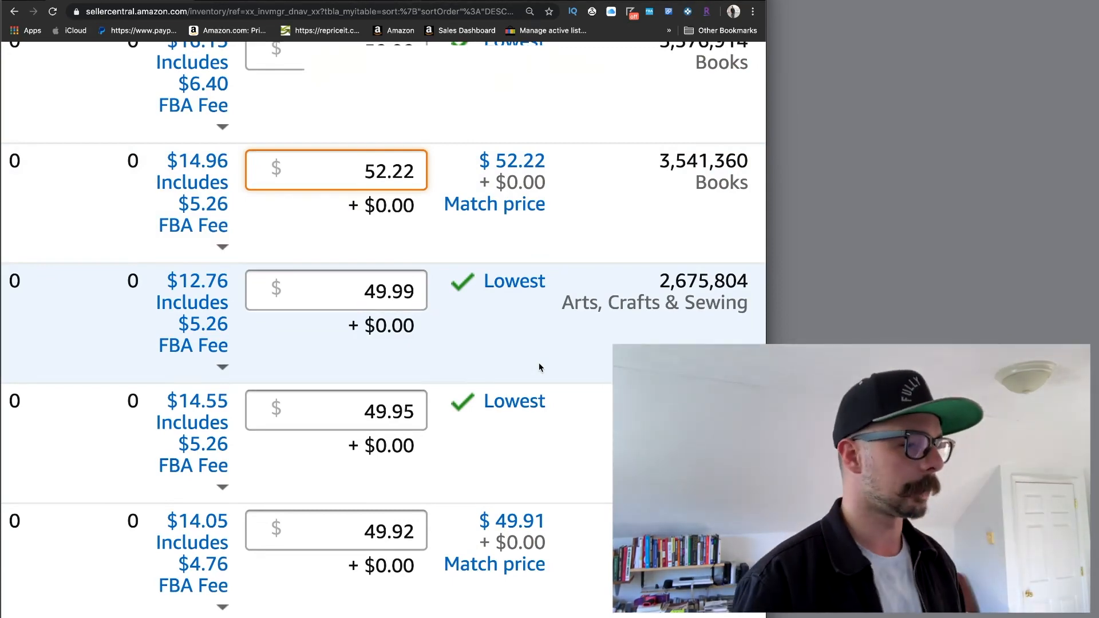
scroll(540, 366, down, 3)
click(519, 417)
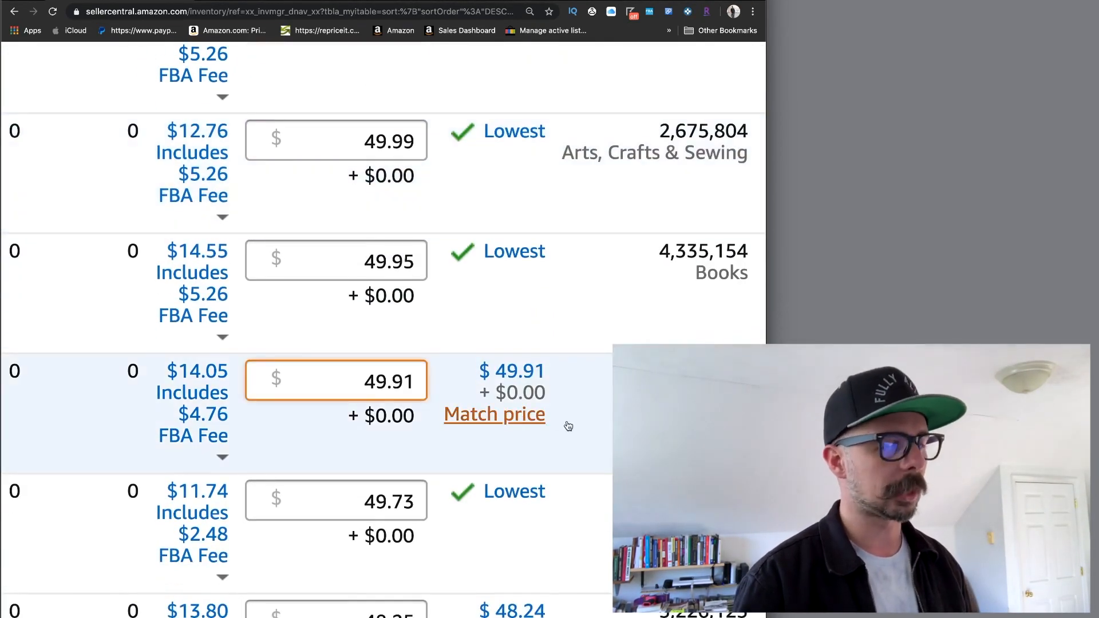
scroll(566, 424, down, 4)
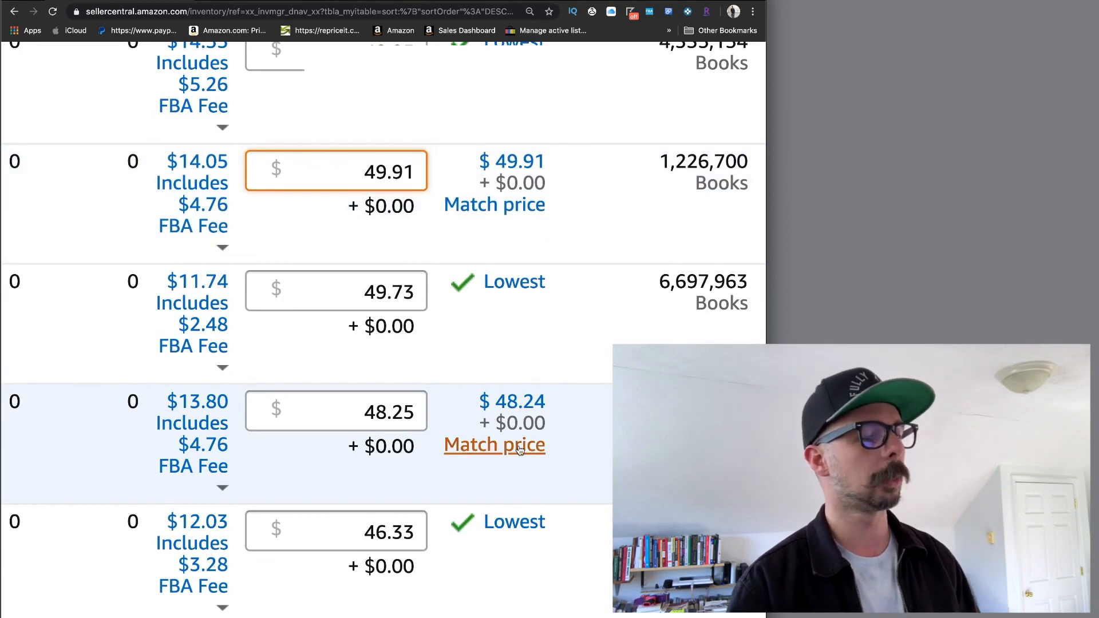
click(519, 449)
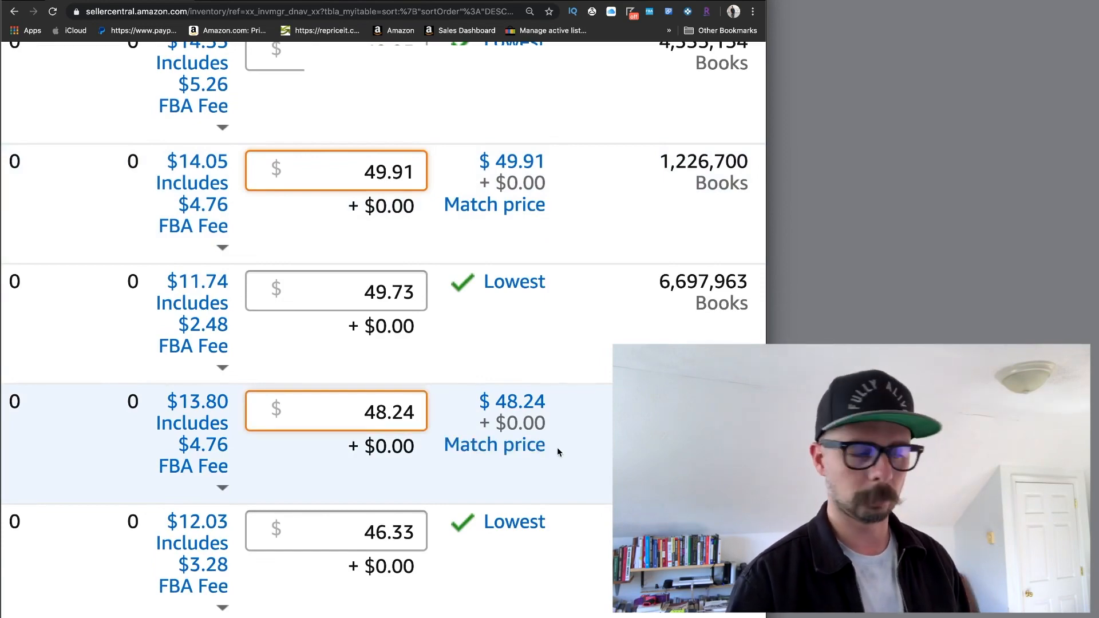
Save all pending price changes in the inventory list at once
scroll(557, 447, down, 8)
scroll(557, 453, down, 2)
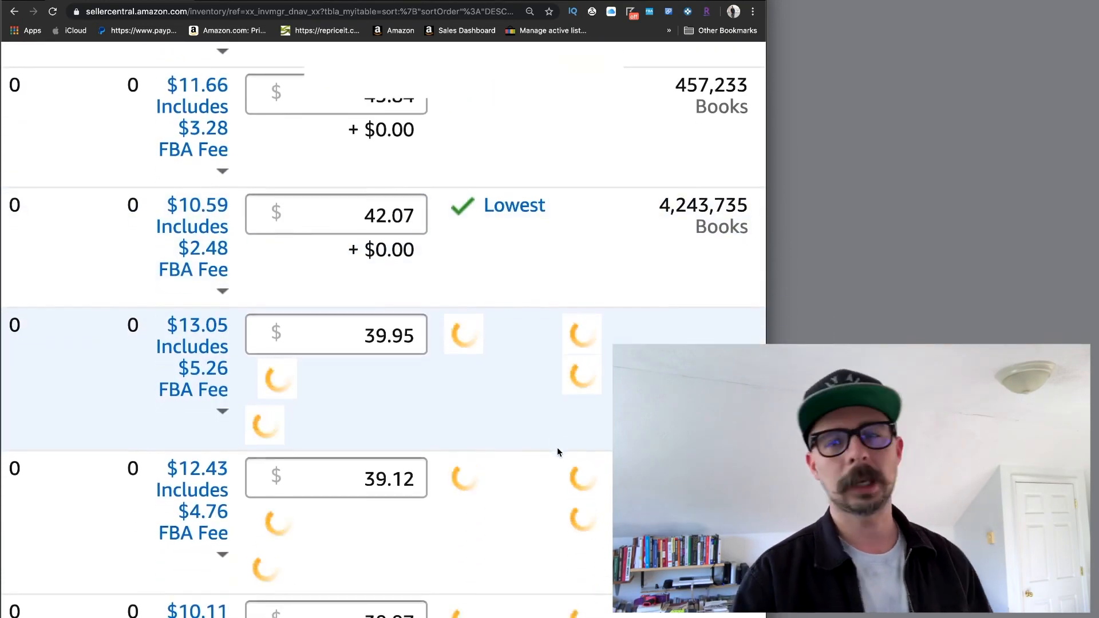
key(super+0)
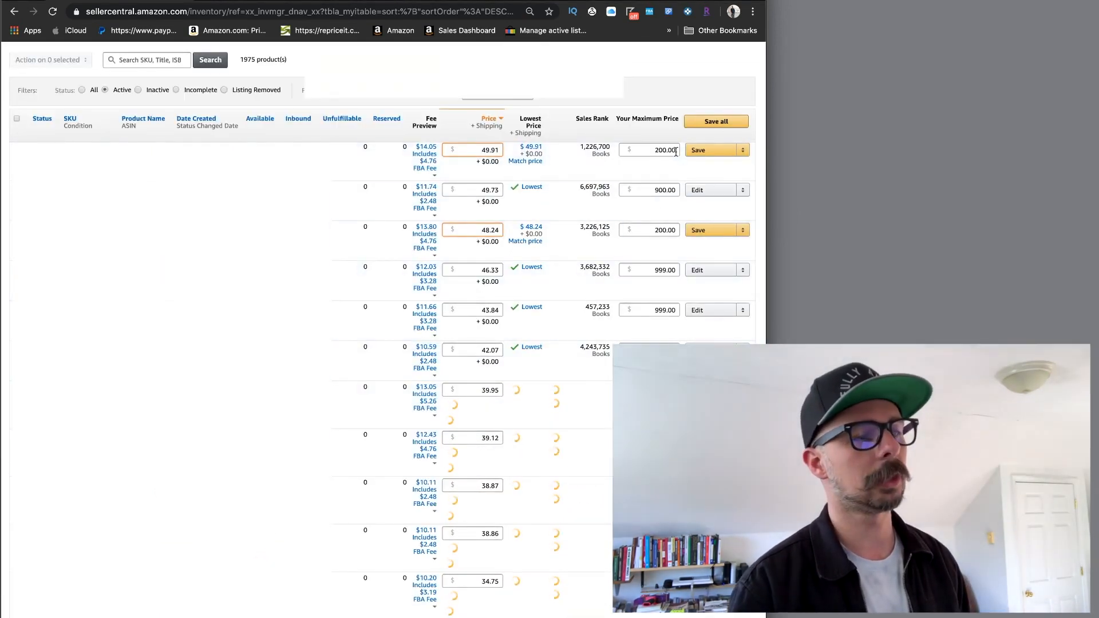
click(736, 124)
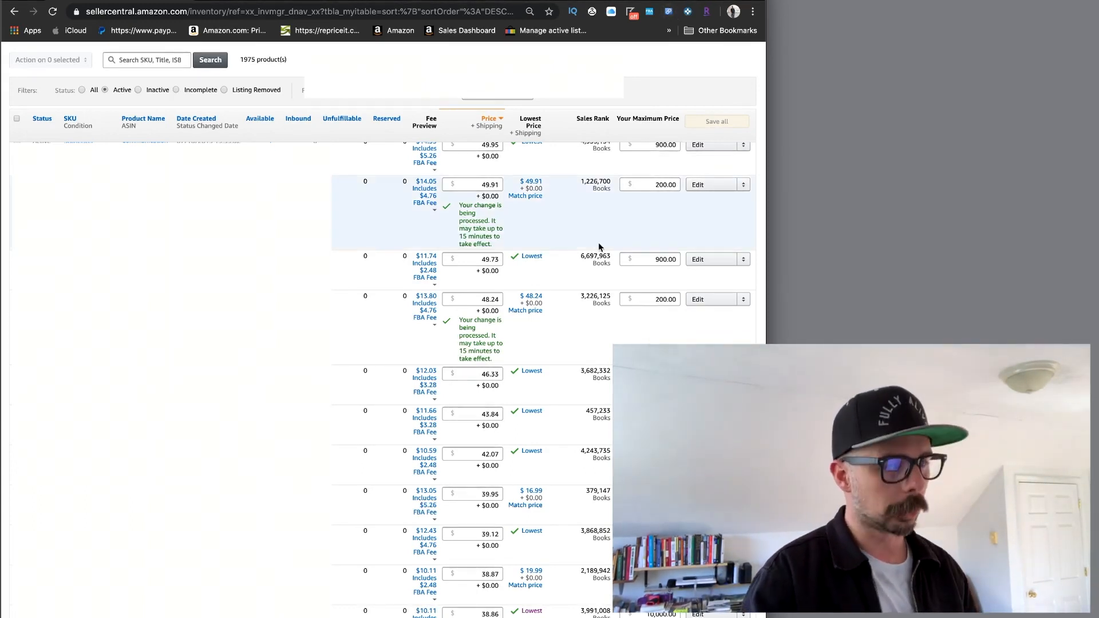
Open the Lowest link of the $52.98 listing as a NiftySplit window and widen that window beside the inventory
scroll(524, 335, up, 5)
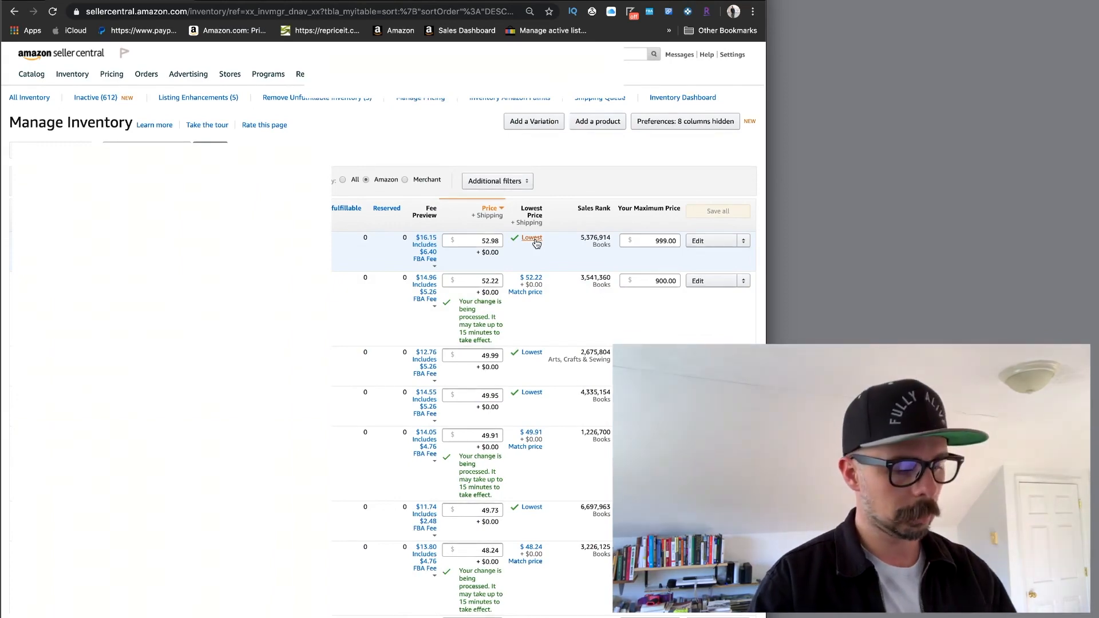
key(super+0)
key(super+equal)
key(super+equal)
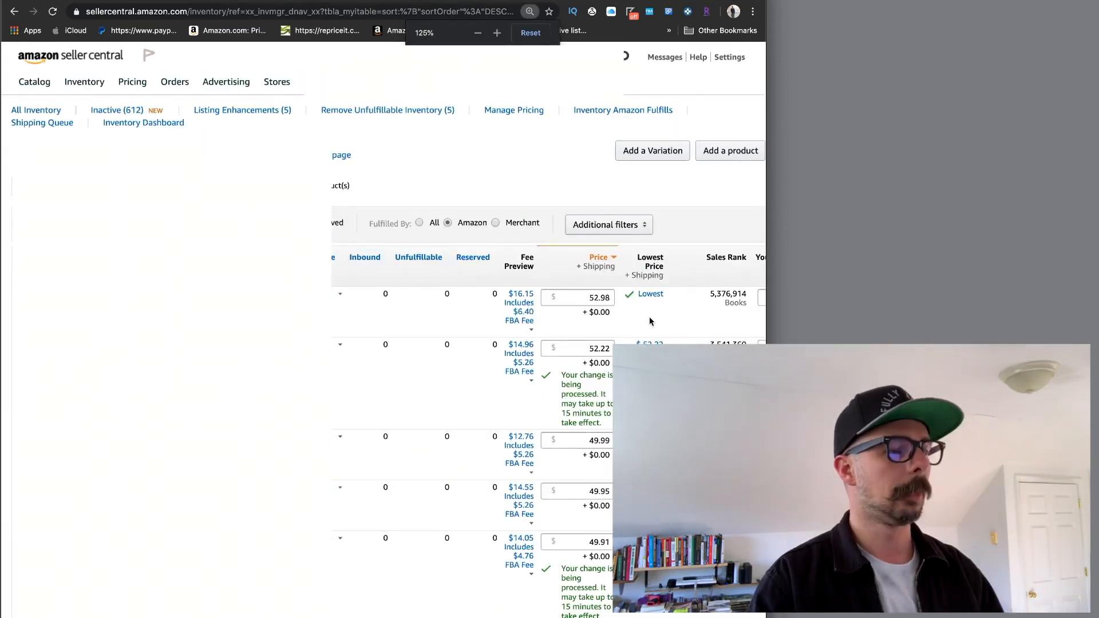
right_click(626, 339)
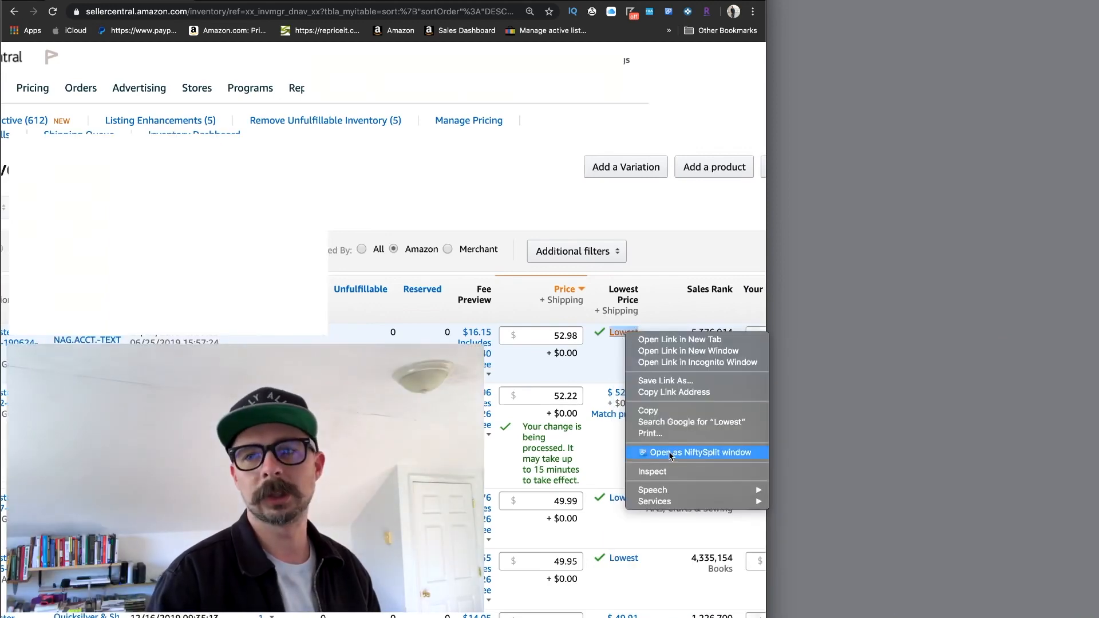
click(669, 453)
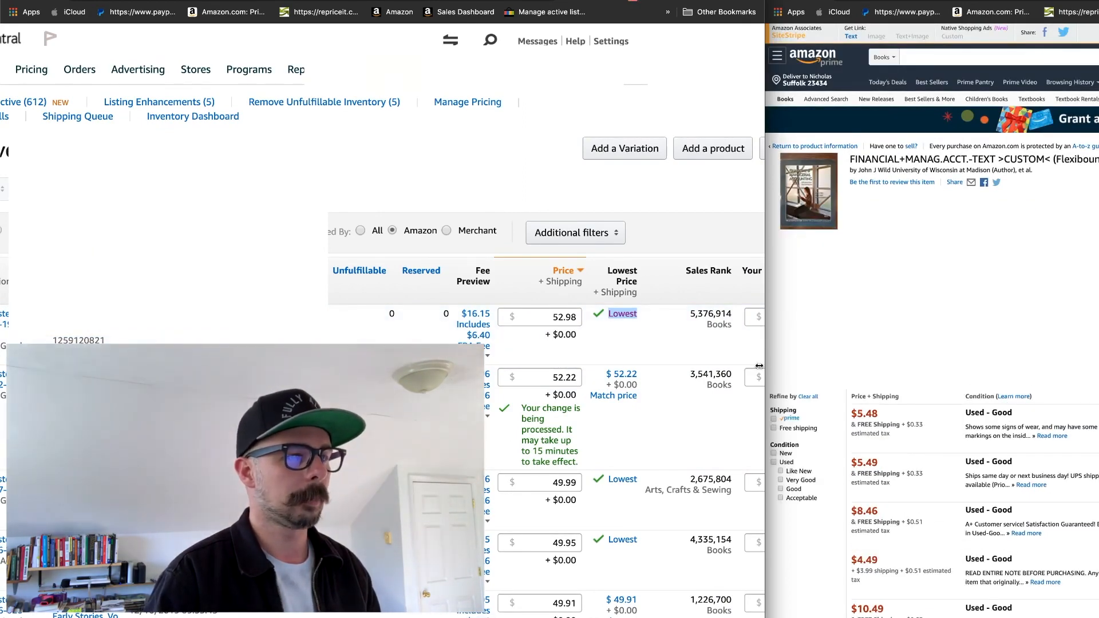
drag(765, 366, 679, 362)
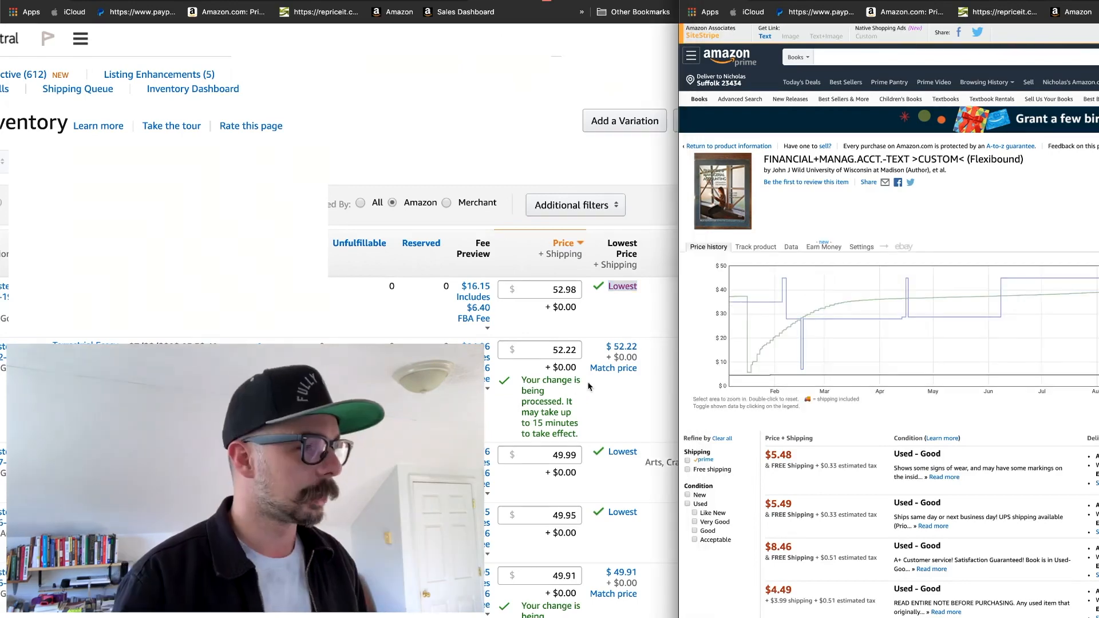
click(648, 319)
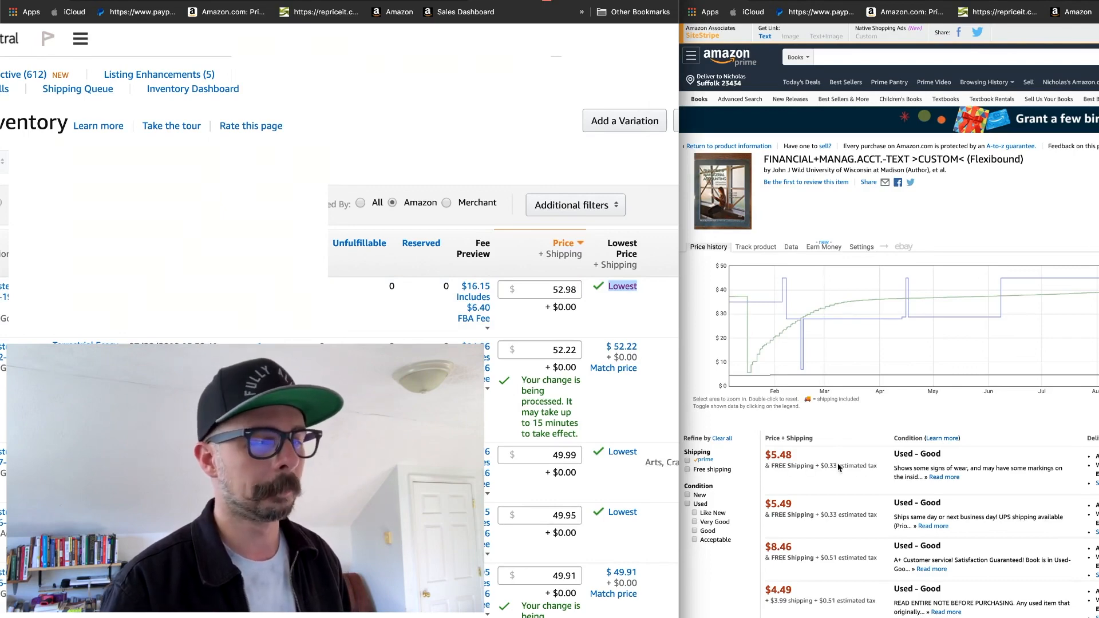
Examine the competing offers, the Prime shipping filter and the price history graph for the FINANCIAL+MANAG.ACCT. book
scroll(878, 486, down, 5)
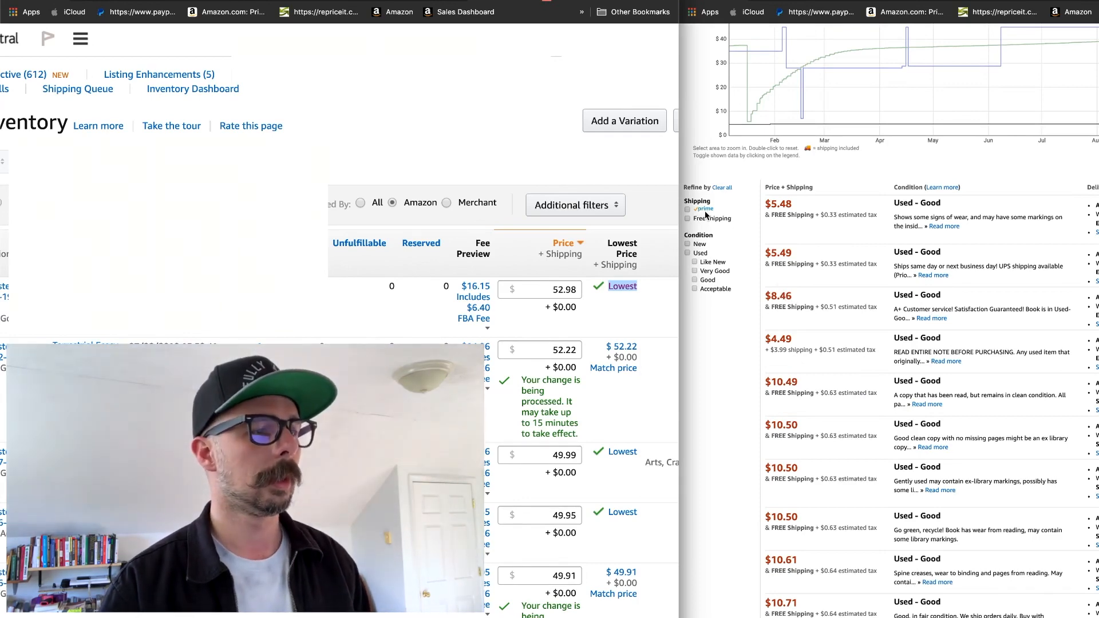
click(736, 205)
scroll(711, 213, up, 5)
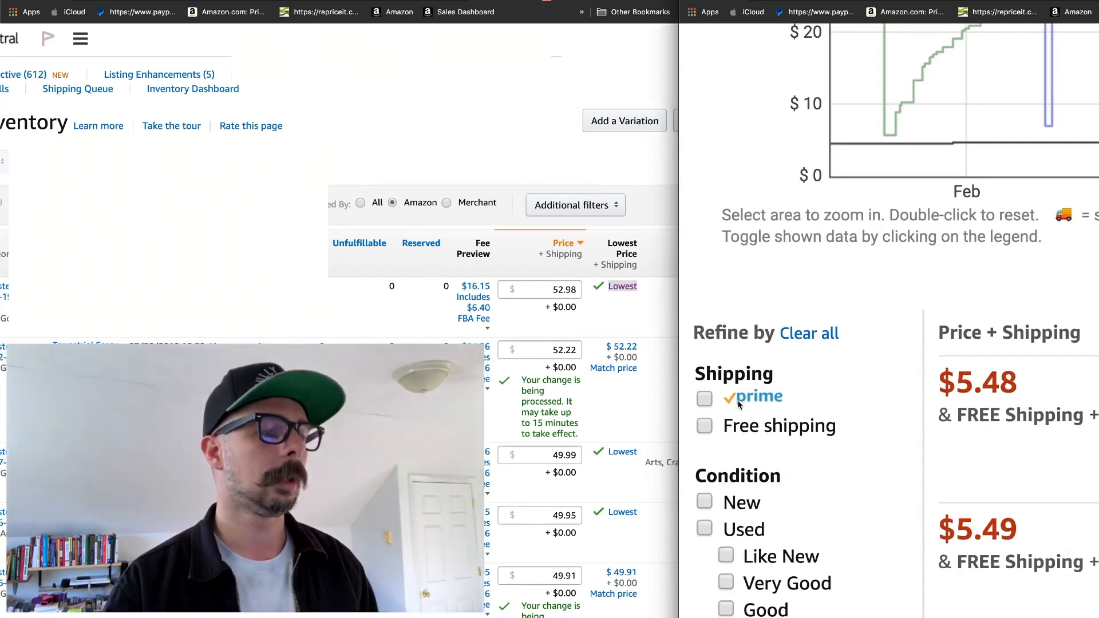
scroll(738, 404, down, 5)
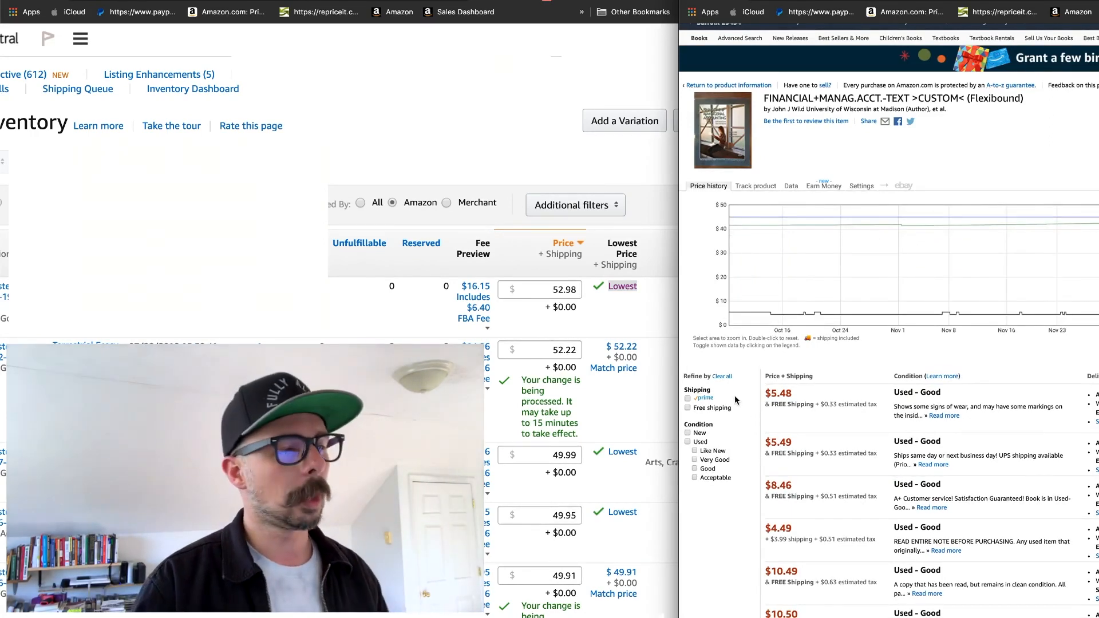
mouse_move(812, 295)
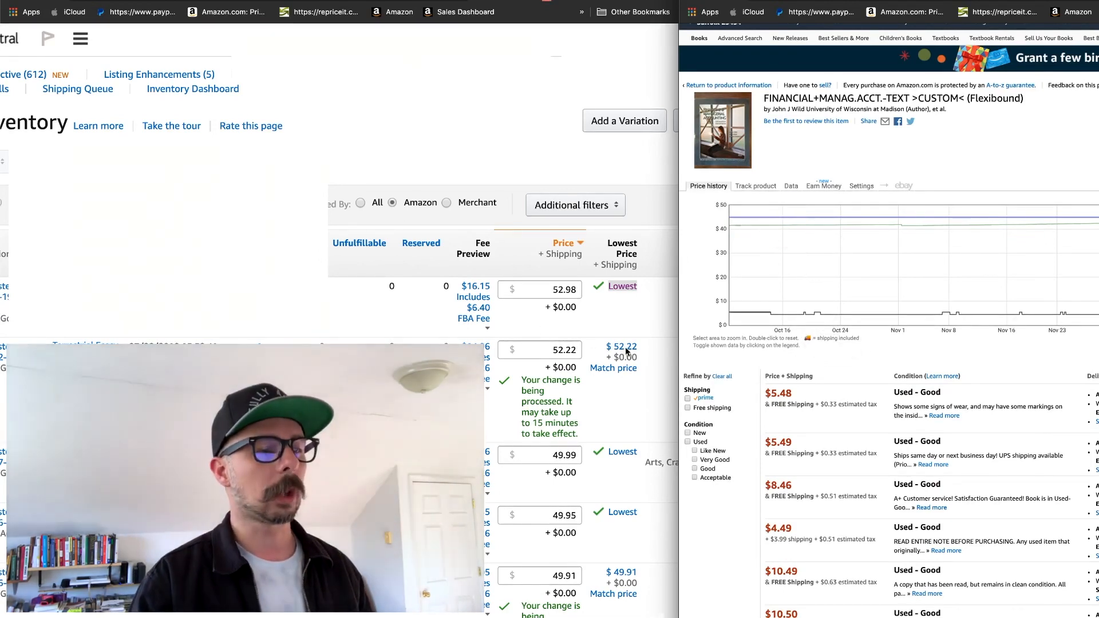
Open the competing offers for the $52.22 listing in the split window
click(639, 326)
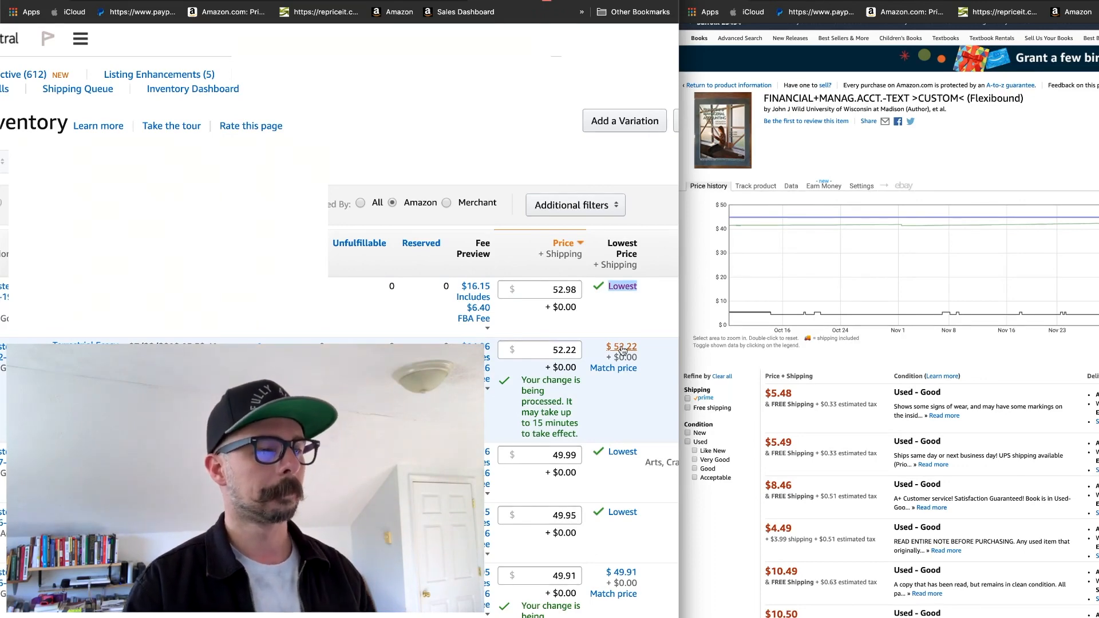
click(622, 348)
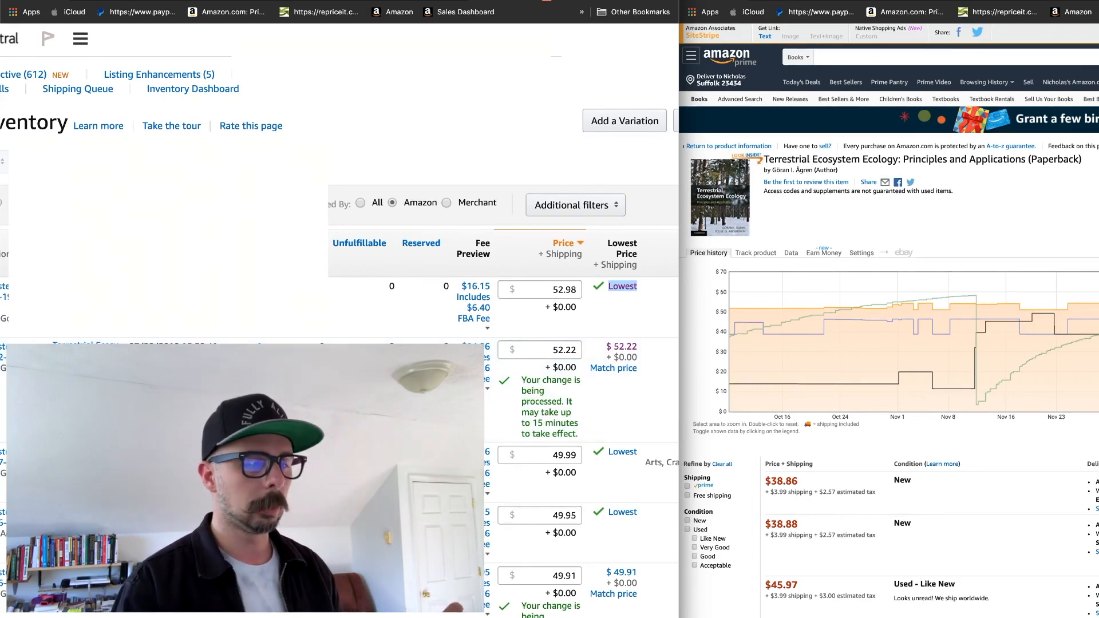
Open the competing offers for the $49.99 listing, examine the Prime shipping filter, and close the split window
scroll(871, 541, down, 1)
scroll(871, 541, up, 1)
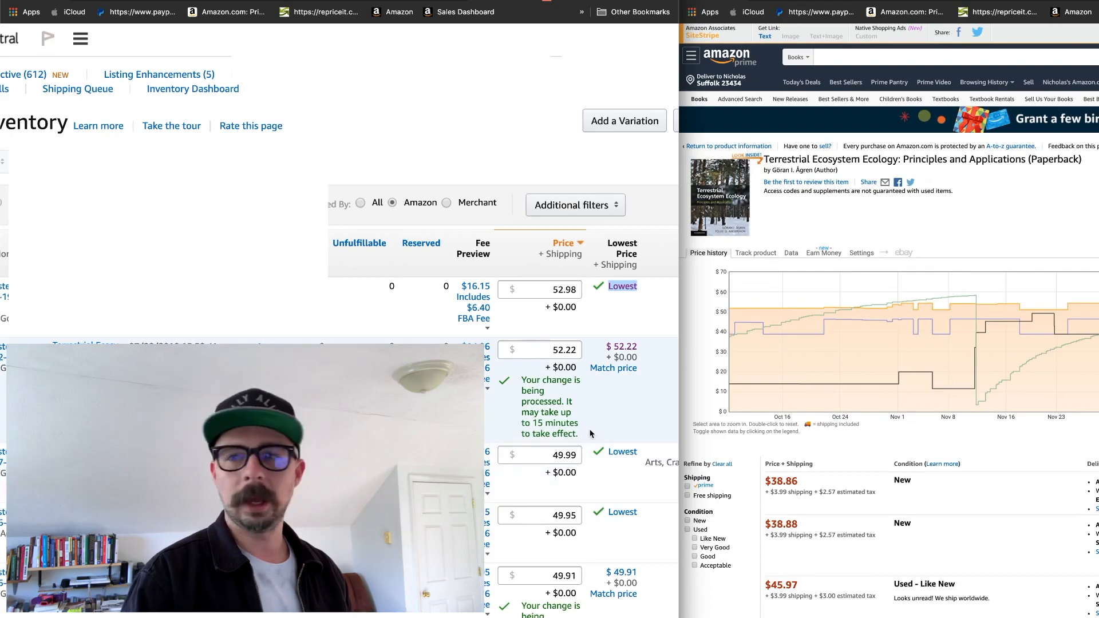
click(619, 454)
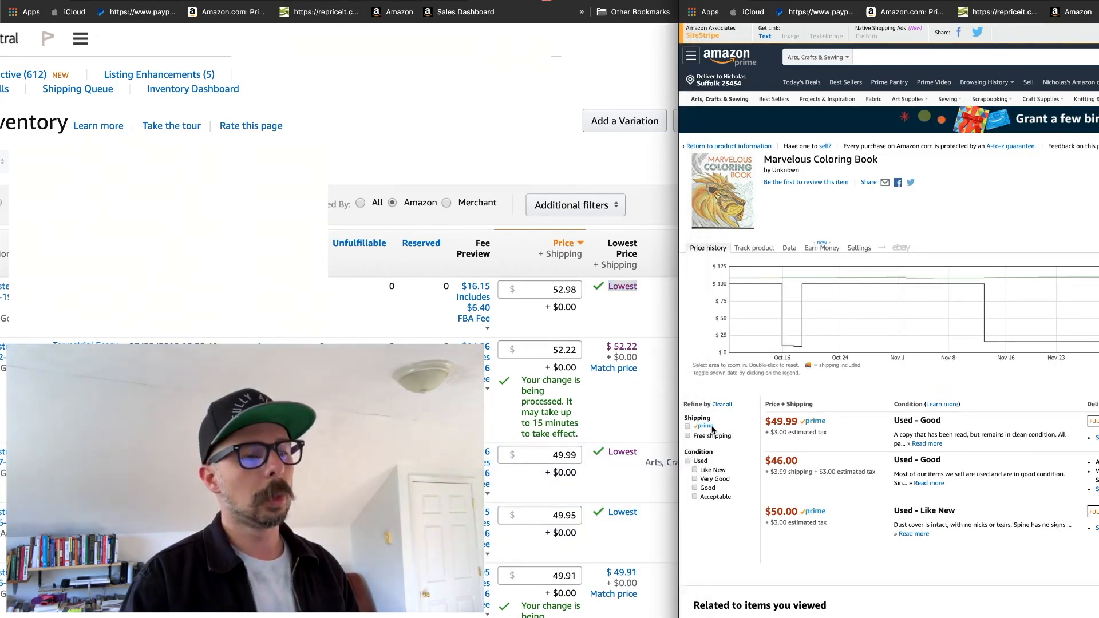
scroll(710, 429, up, 5)
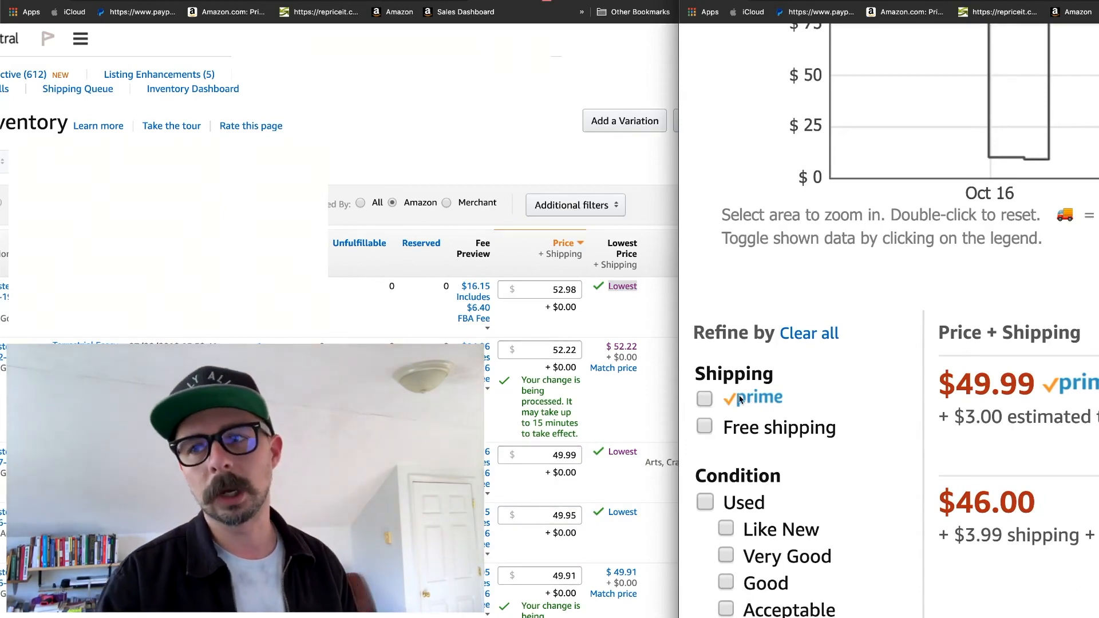
key(super+w)
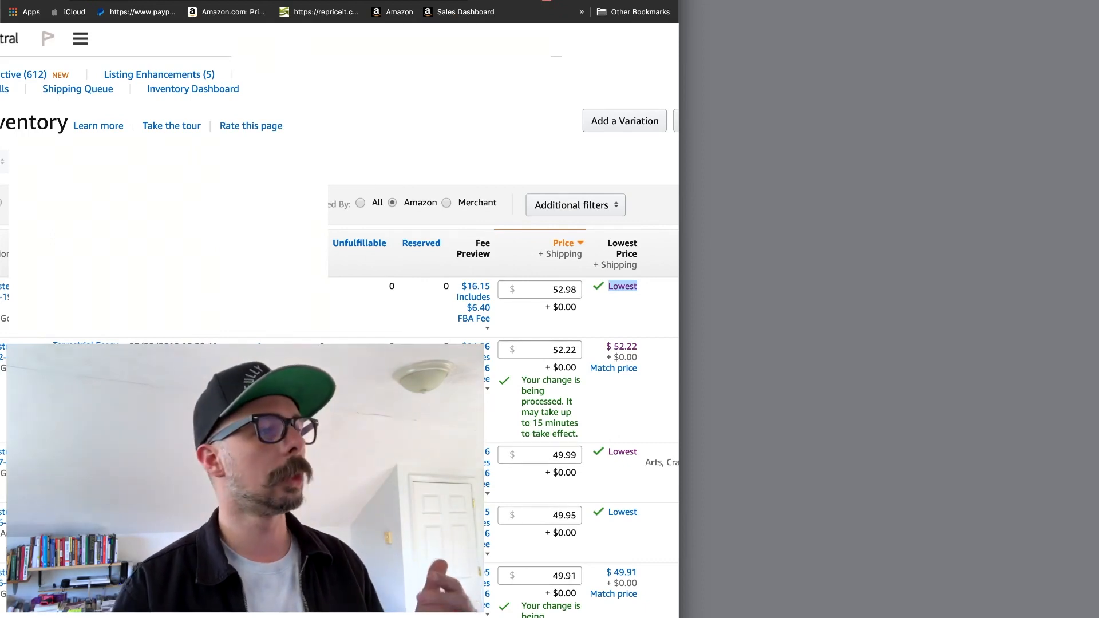
Review the Prime redirect rule in Redirector and the NiftySplit extension page, and return to the inventory list
key(ctrl+Tab)
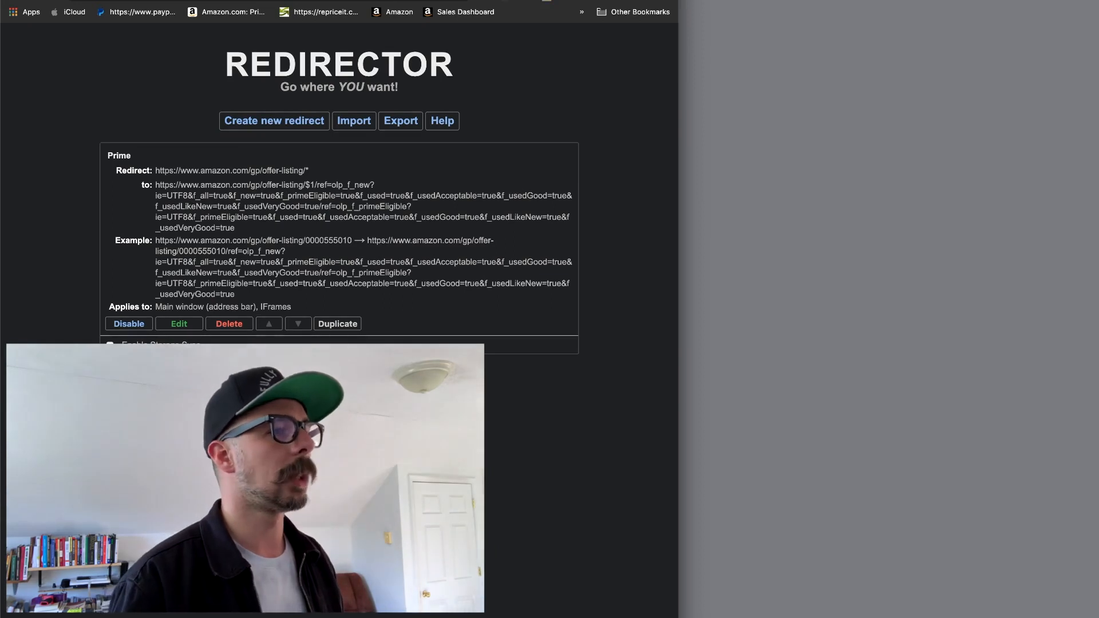
click(385, 2)
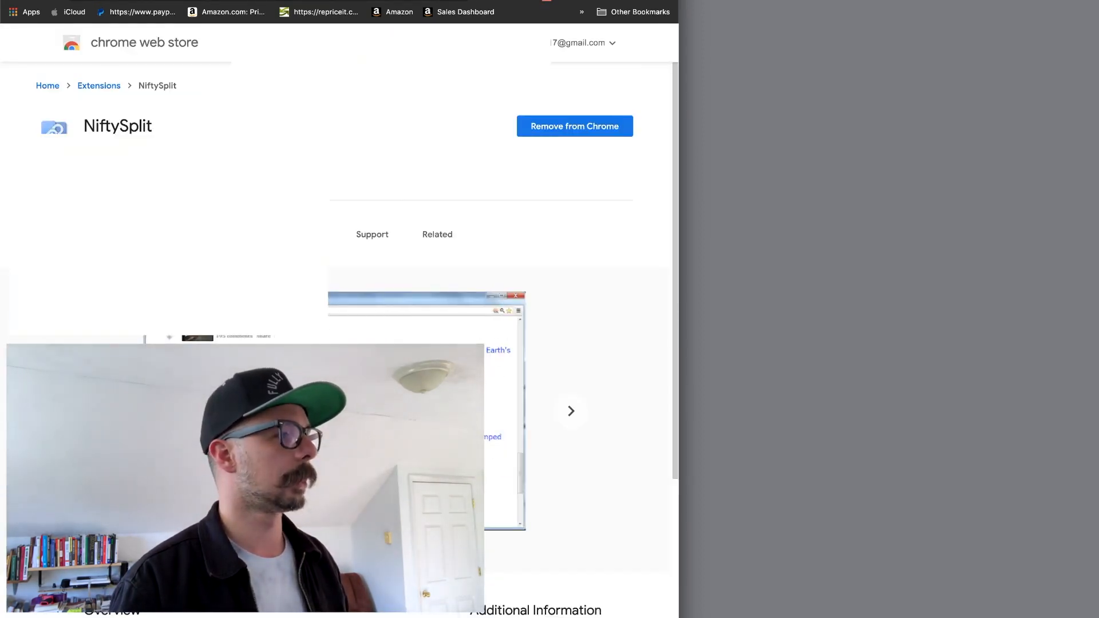
key(ctrl+Tab)
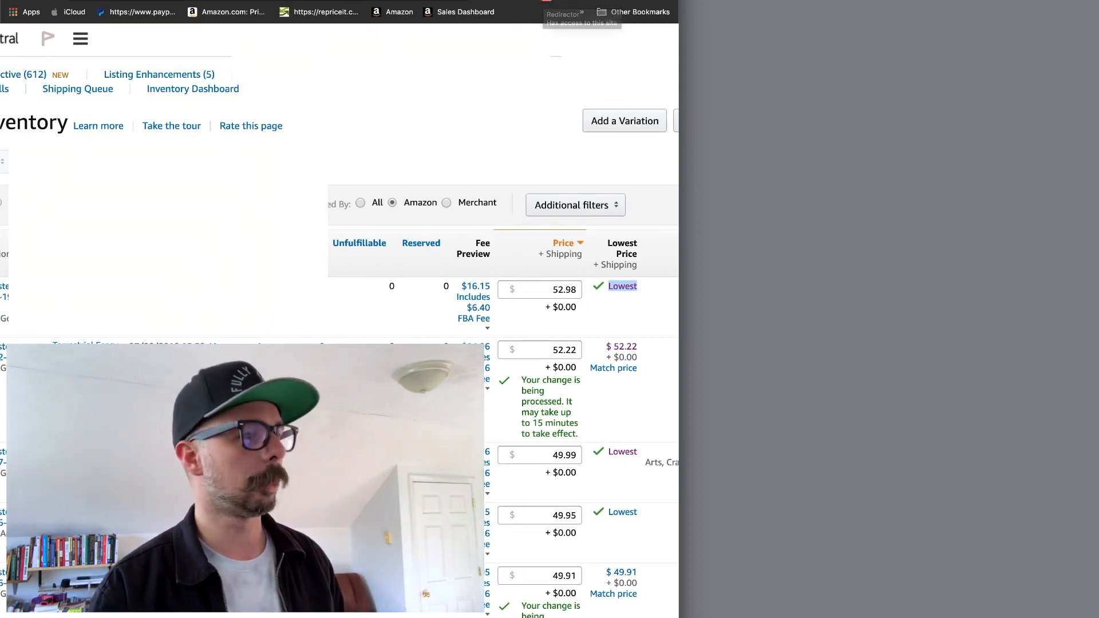
Enable the Redirector extension so that offer listings open with the Prime filter applied
mouse_move(547, 1)
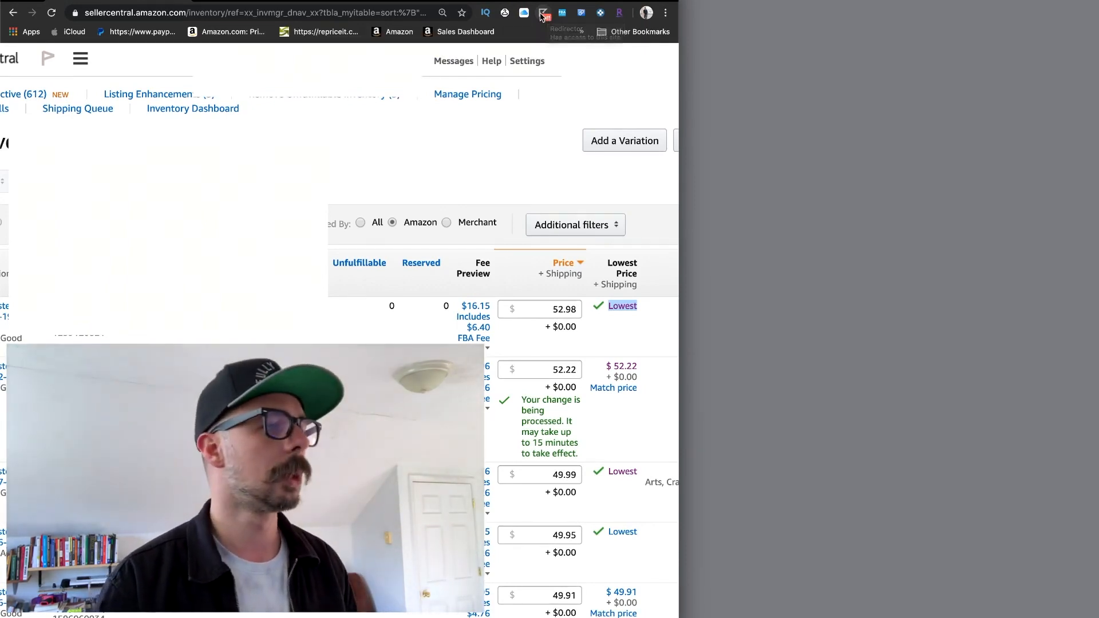
click(543, 16)
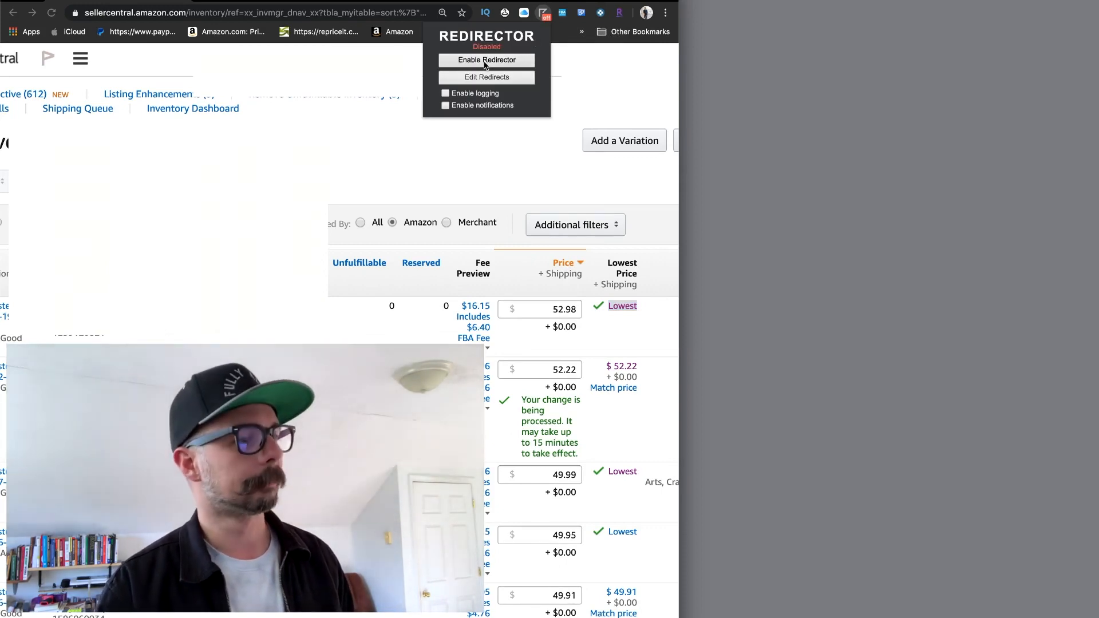
click(484, 62)
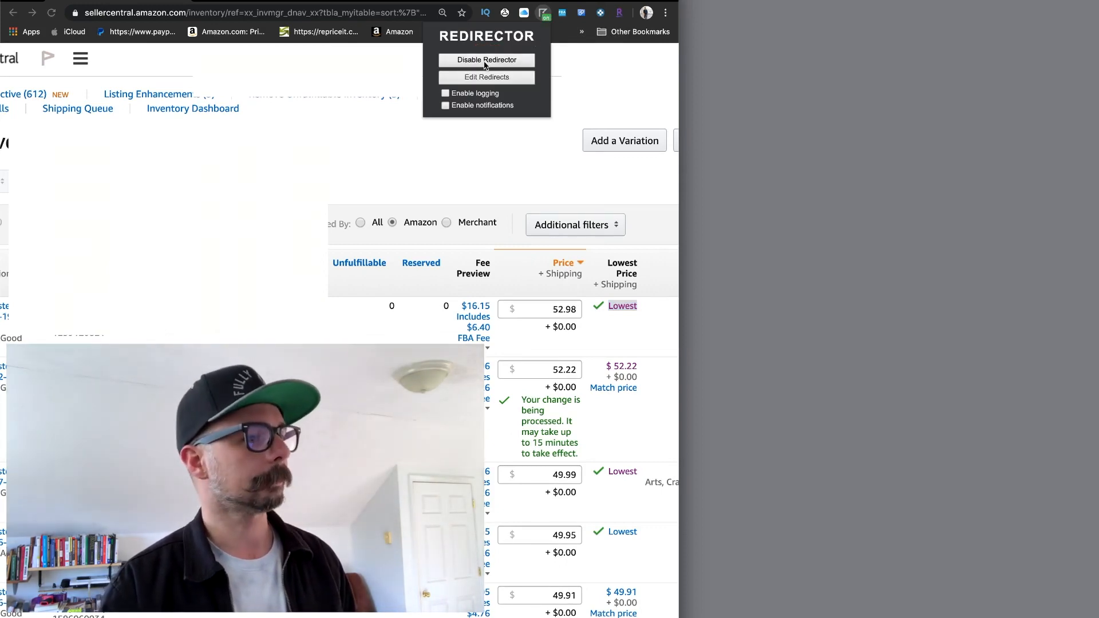
click(543, 19)
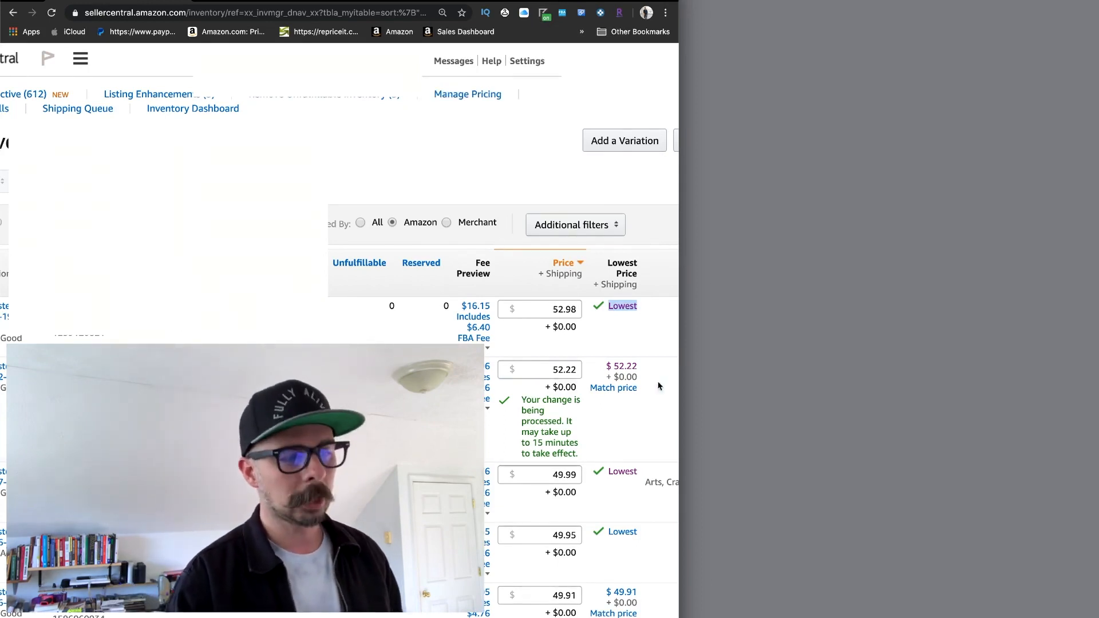
Open the Lowest link of the $52.98 listing as a NiftySplit window and load the $49.99 listing's offers in it
click(631, 328)
right_click(619, 310)
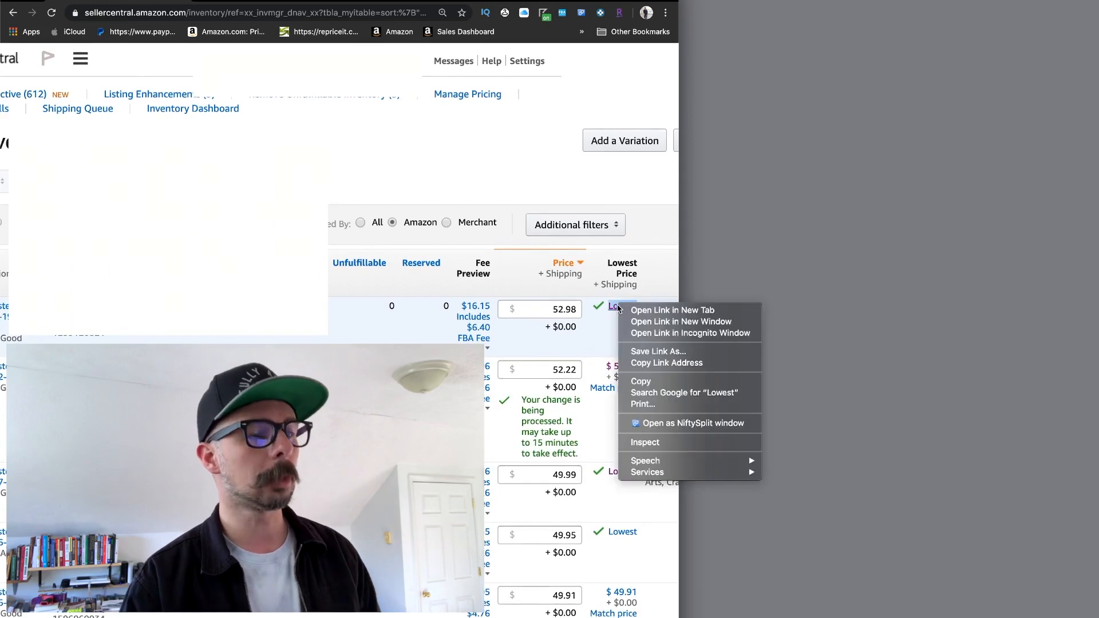
click(653, 422)
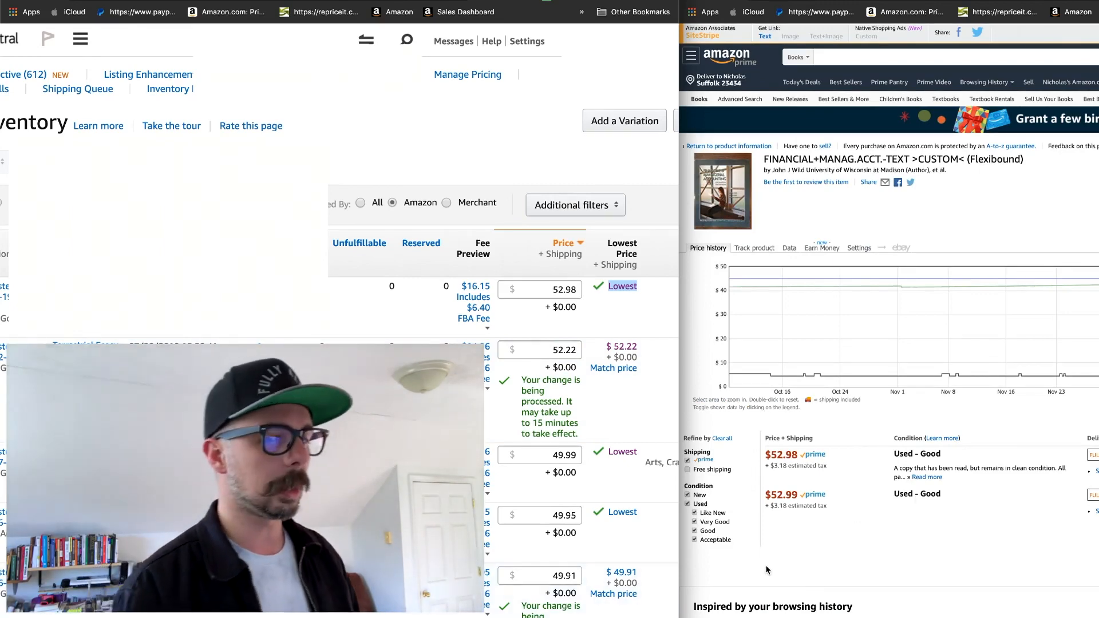
click(614, 453)
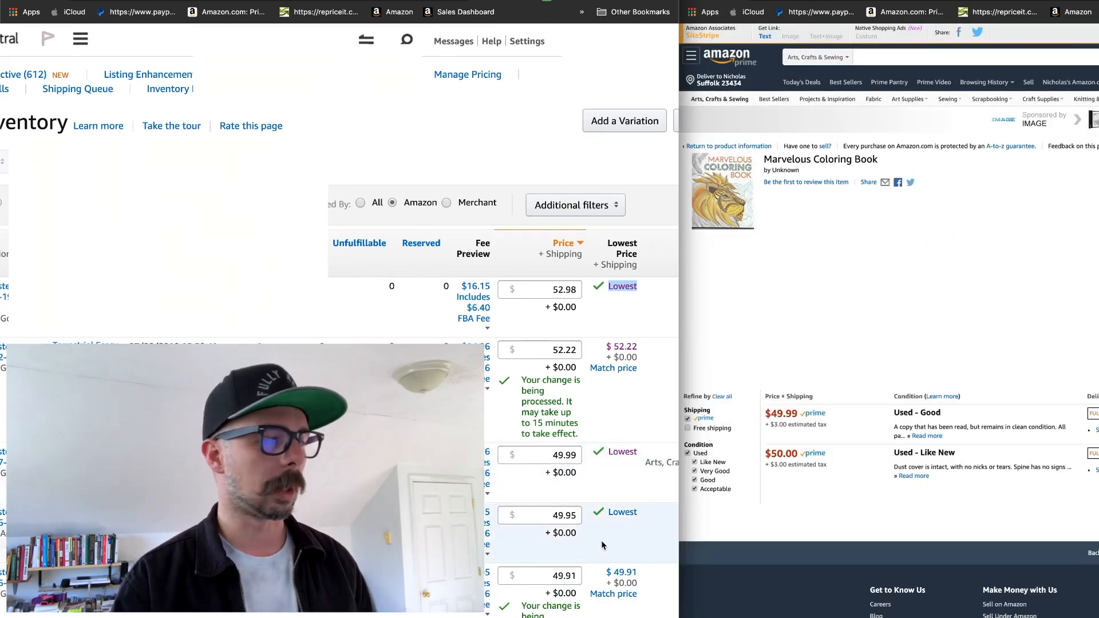
Check the competing Prime offers for the $32.45 listing in the split window and match its price at $31.85
scroll(630, 458, down, 5)
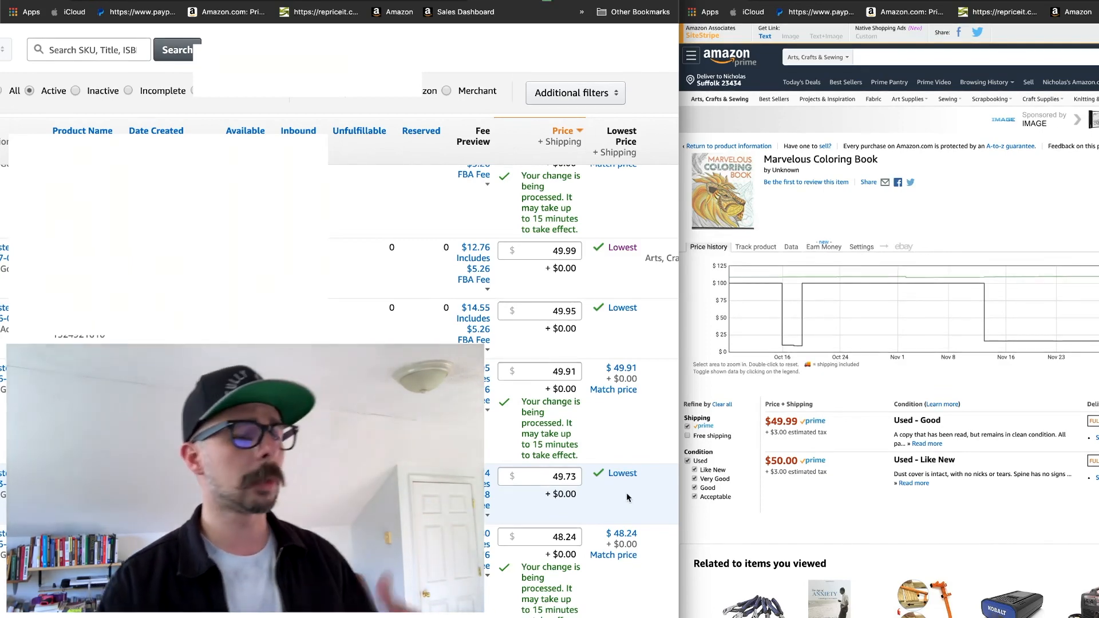
scroll(632, 496, down, 3)
scroll(632, 495, down, 1)
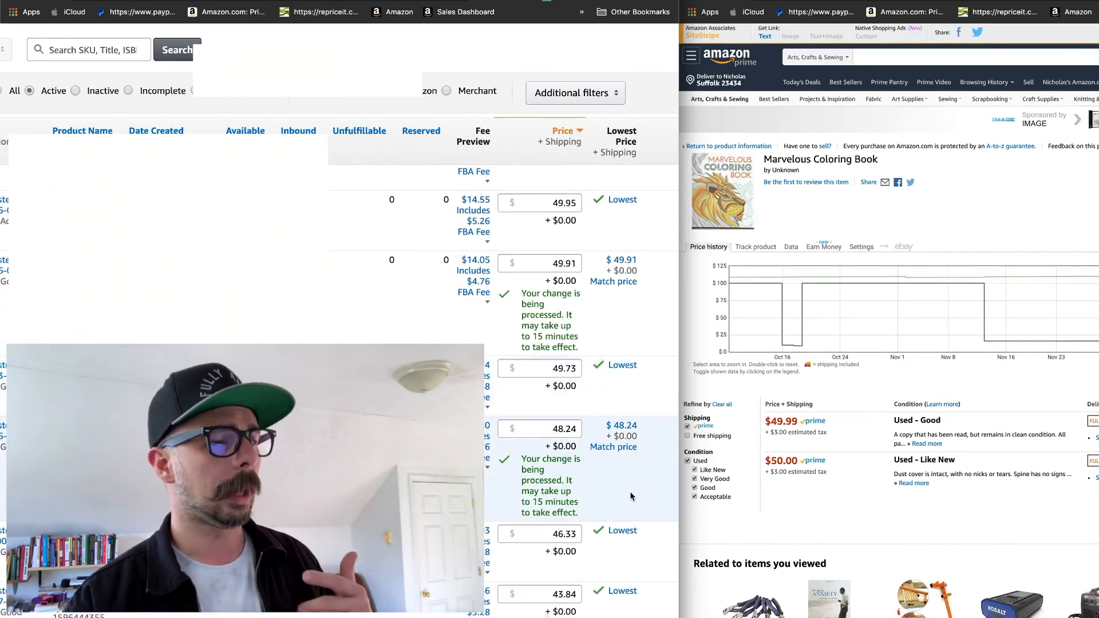
scroll(620, 468, down, 15)
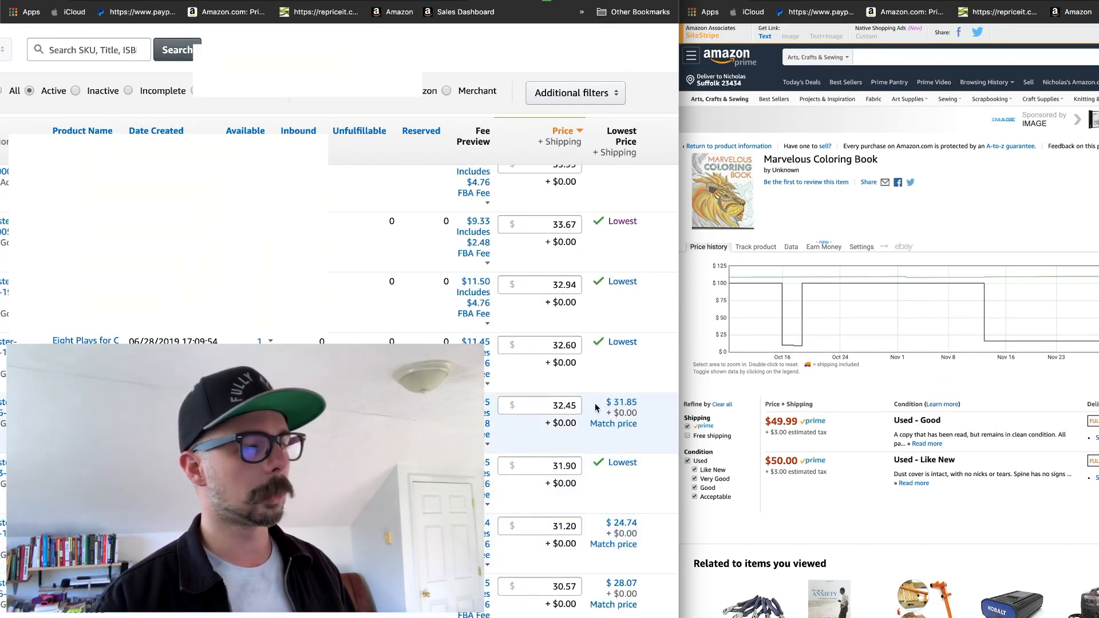
click(626, 404)
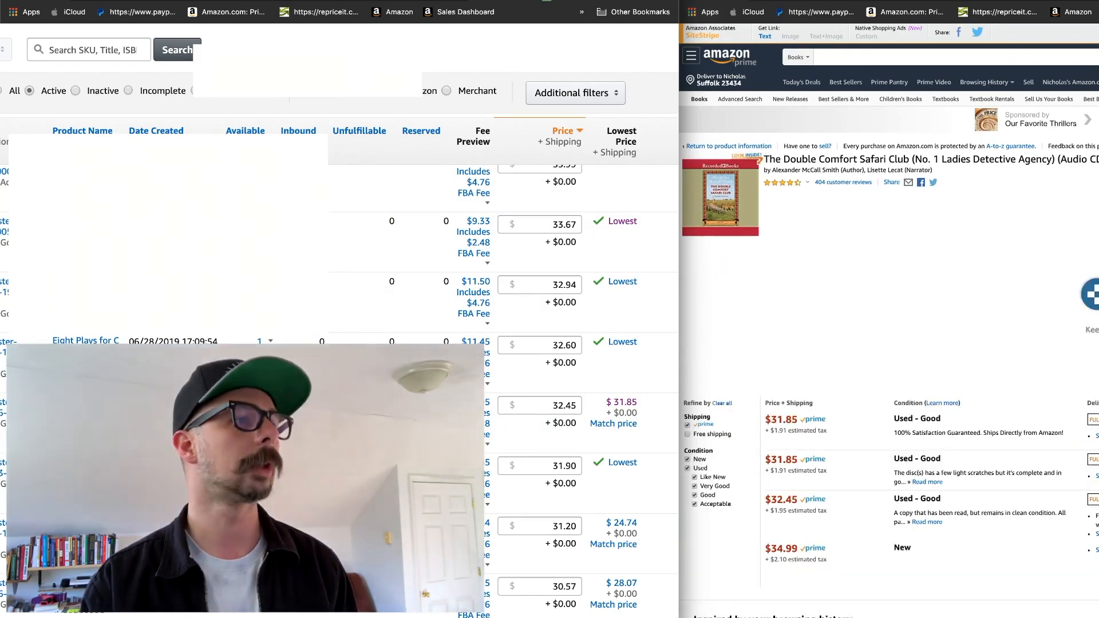
key(super+w)
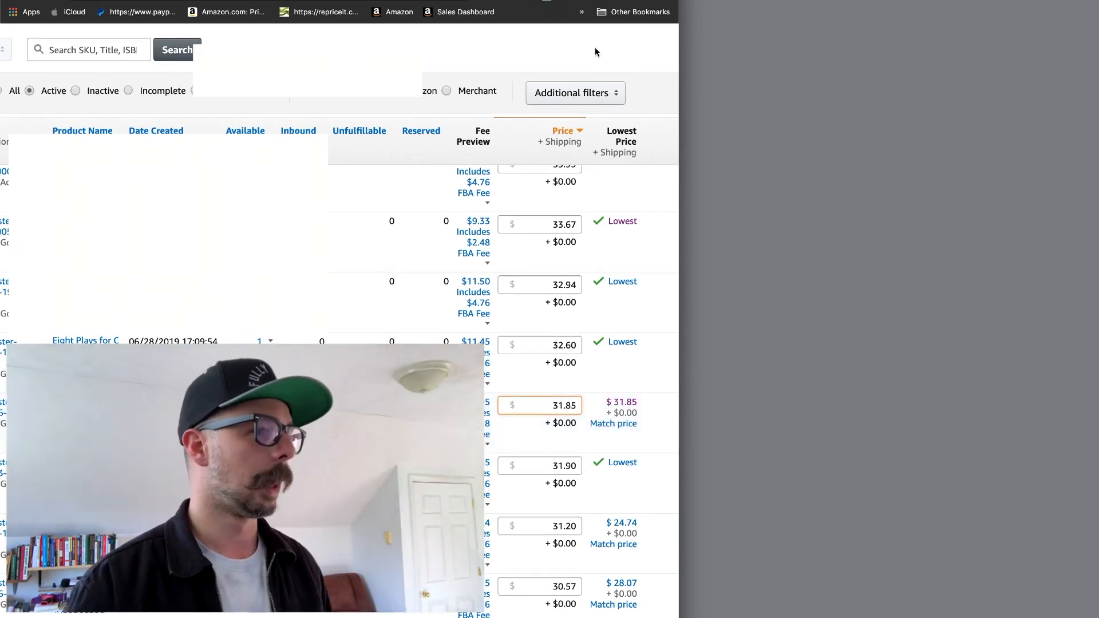
scroll(605, 183, up, 10)
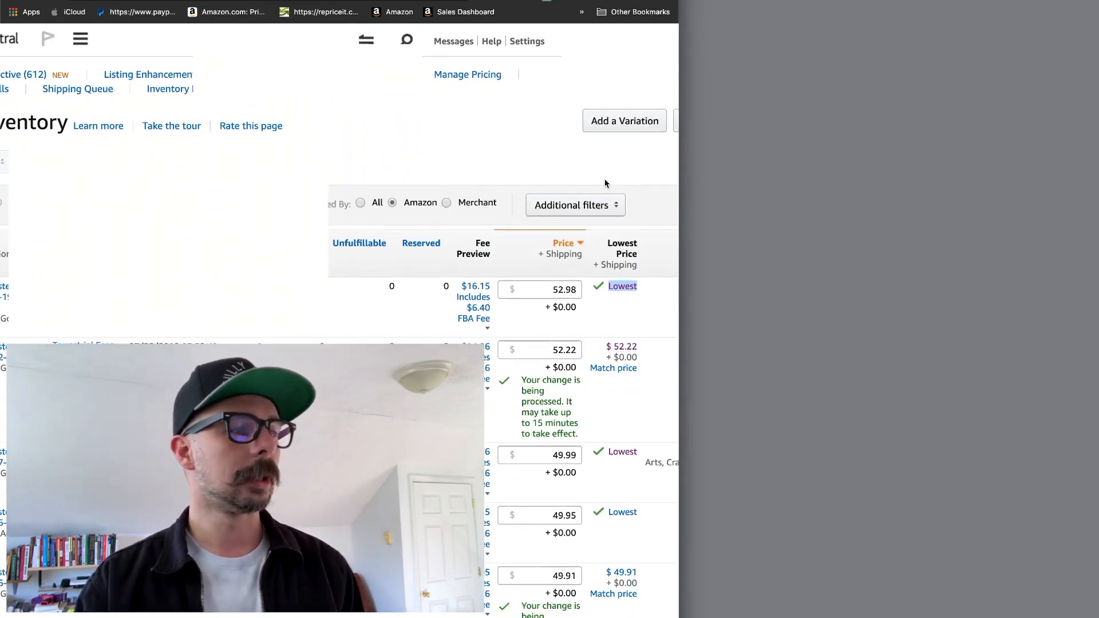